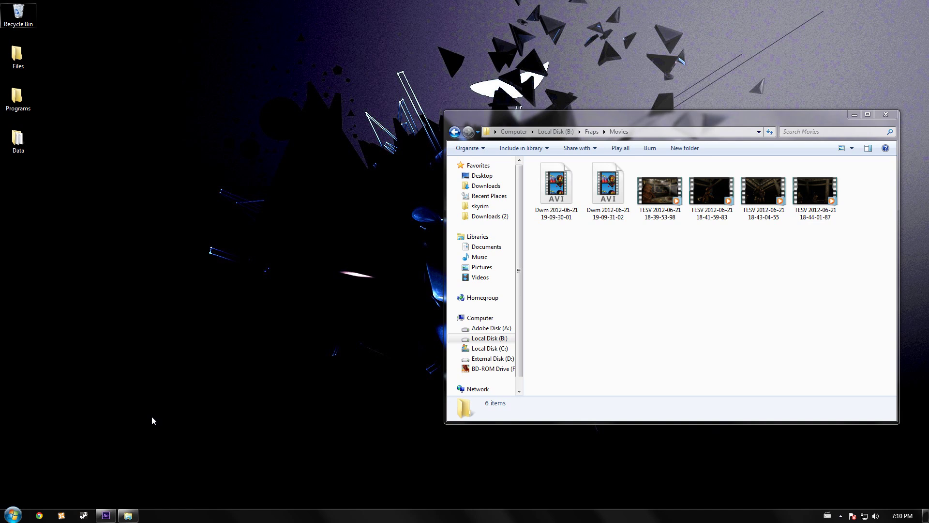
Turn on the Curves effect for the Scene 1 - Rampage 2 layer
{"action": "mouse_move", "coordinate": [106, 515]}
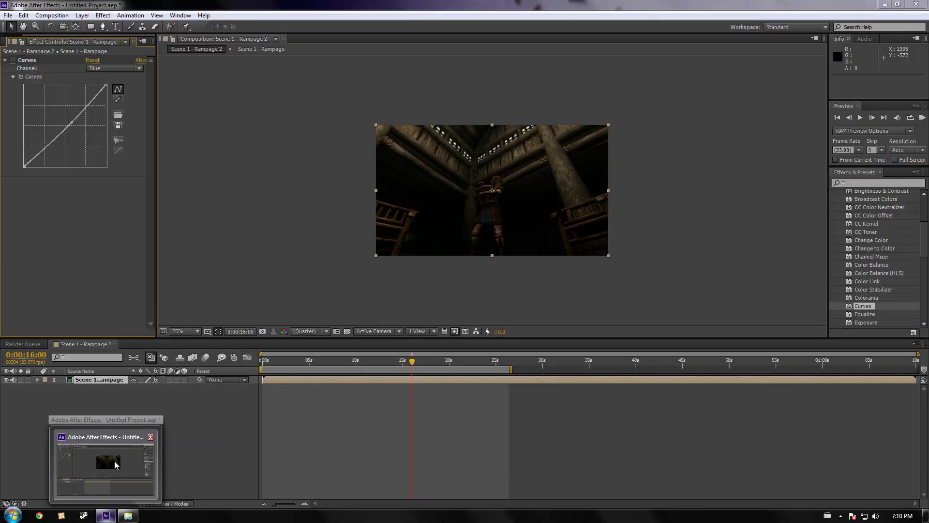
{"action": "left_click", "coordinate": [114, 461]}
{"action": "left_click", "coordinate": [115, 461]}
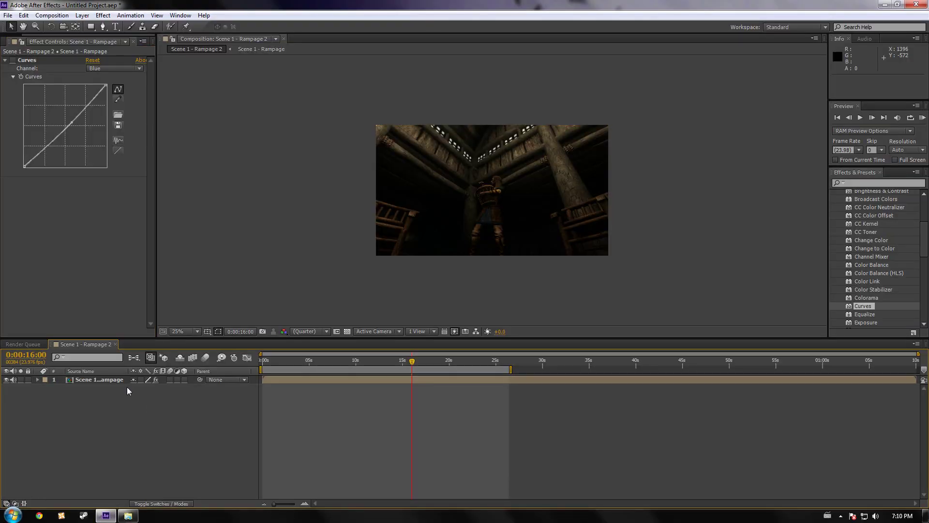
{"action": "left_click", "coordinate": [80, 293]}
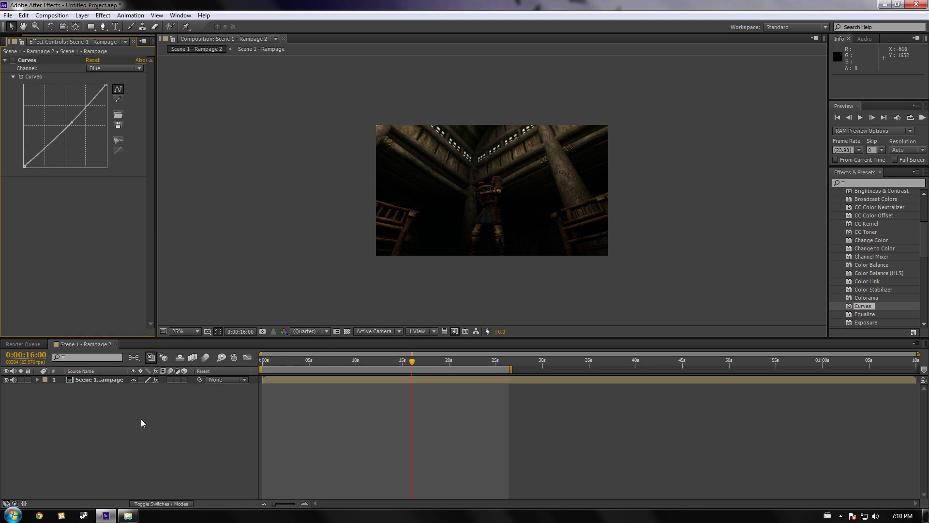
{"action": "left_click", "coordinate": [124, 413]}
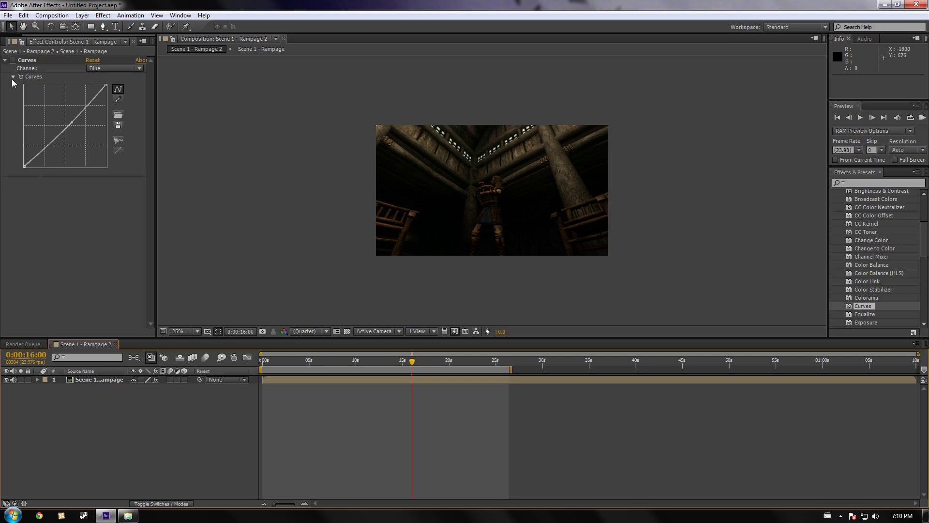
{"action": "left_click", "coordinate": [13, 60]}
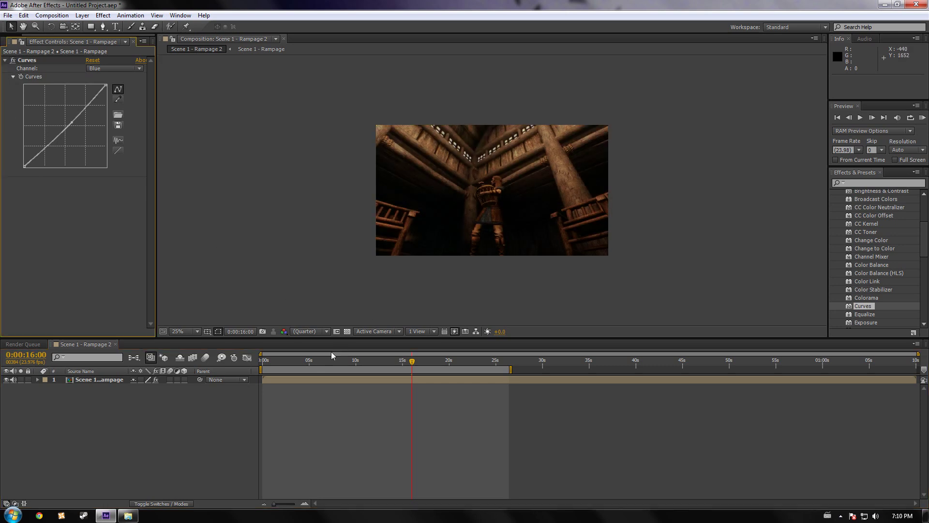
Inspect the nested Scene 1 - Rampage comp at 0:00:07:17, then return to Scene 1 - Rampage 2
{"action": "double_click", "coordinate": [111, 380]}
{"action": "left_click_drag", "start_coordinate": [388, 361], "coordinate": [473, 376]}
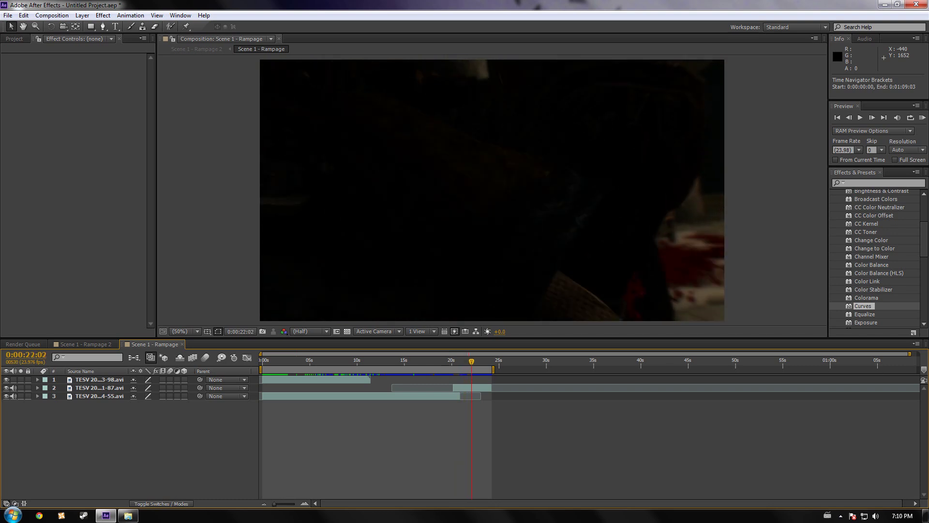
{"action": "left_click", "coordinate": [86, 344]}
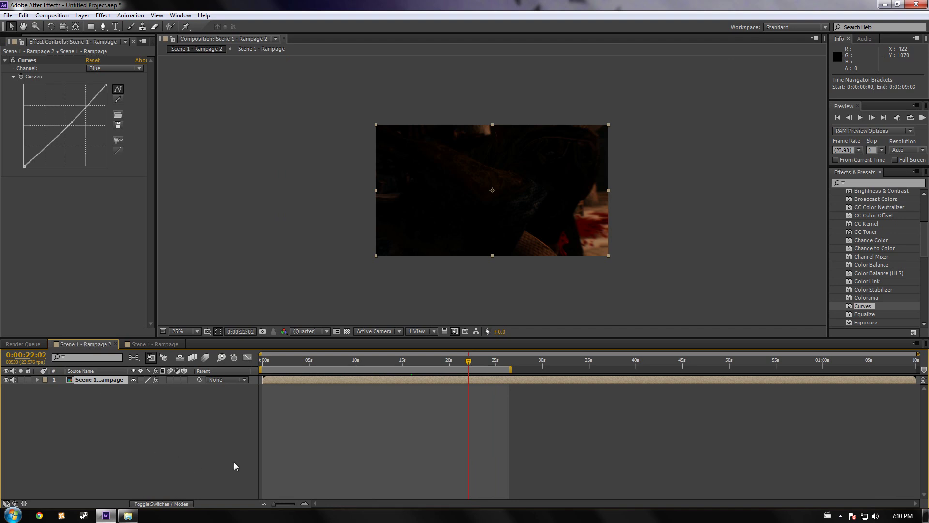
{"action": "left_click_drag", "start_coordinate": [472, 364], "coordinate": [386, 379]}
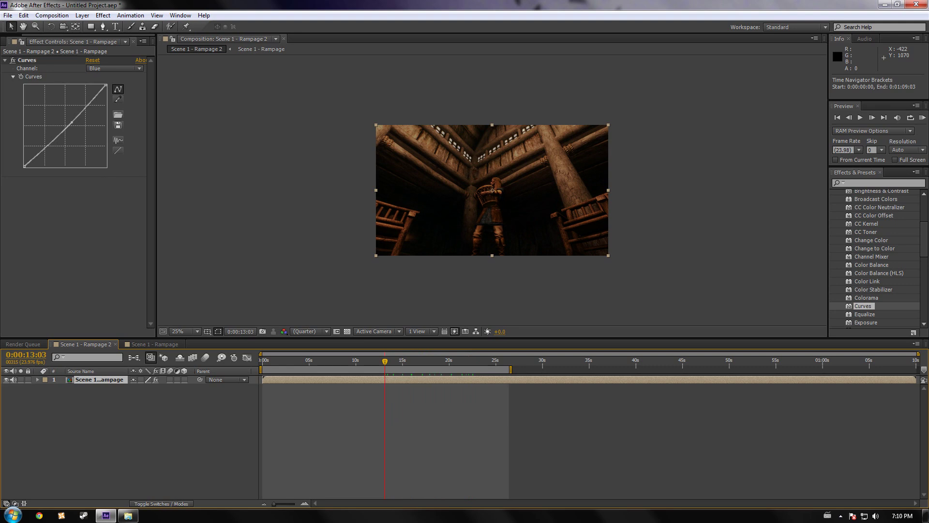
{"action": "left_click", "coordinate": [62, 16]}
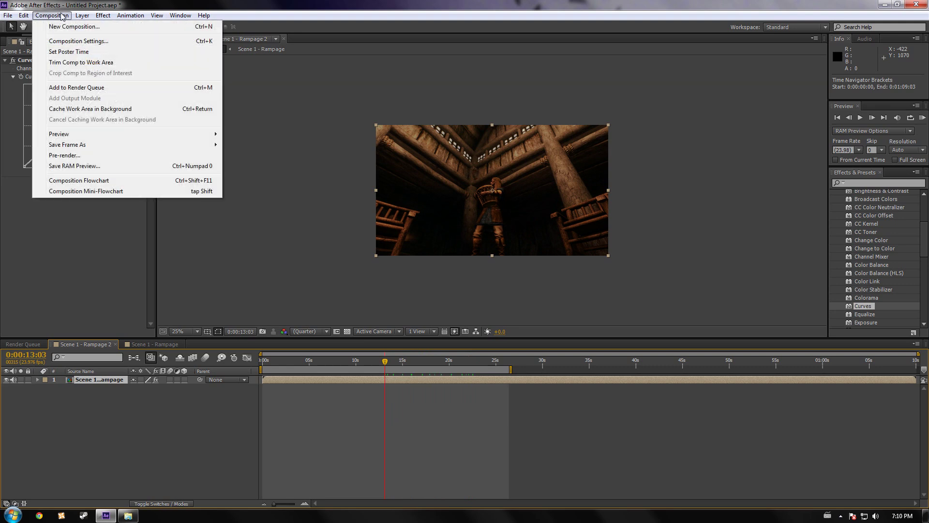
Queue Scene 1 - Rampage 2, delete the TESV and other queue items, and open its Lossless output module
{"action": "left_click", "coordinate": [94, 88]}
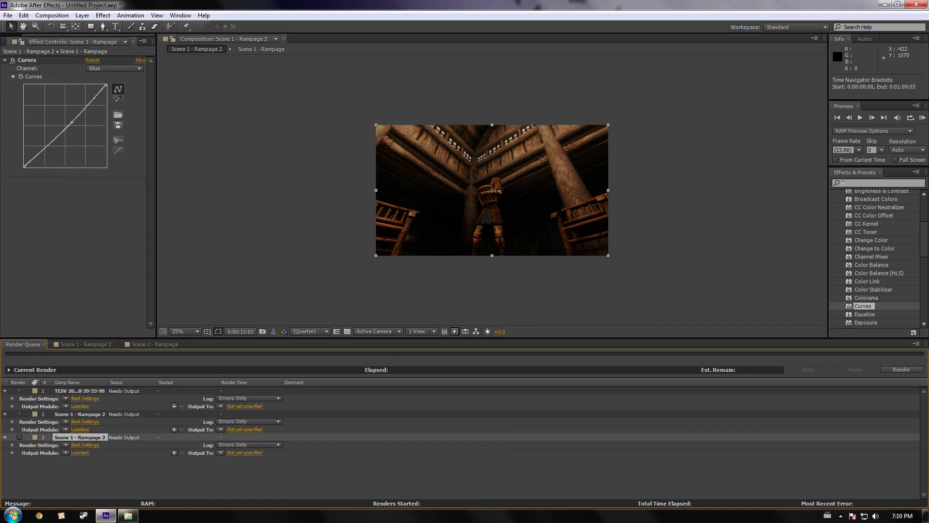
{"action": "left_click", "coordinate": [86, 414]}
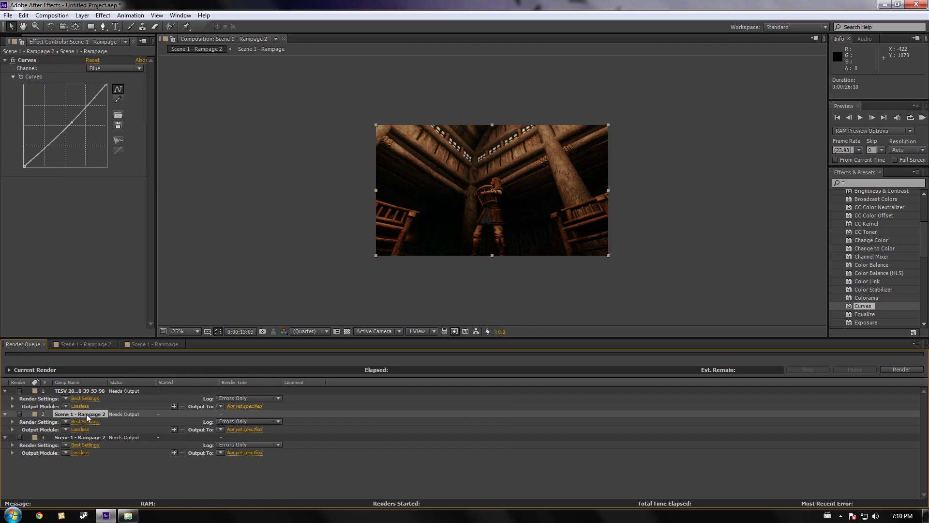
{"action": "key", "text": "Delete"}
{"action": "left_click", "coordinate": [88, 391]}
{"action": "key", "text": "Delete"}
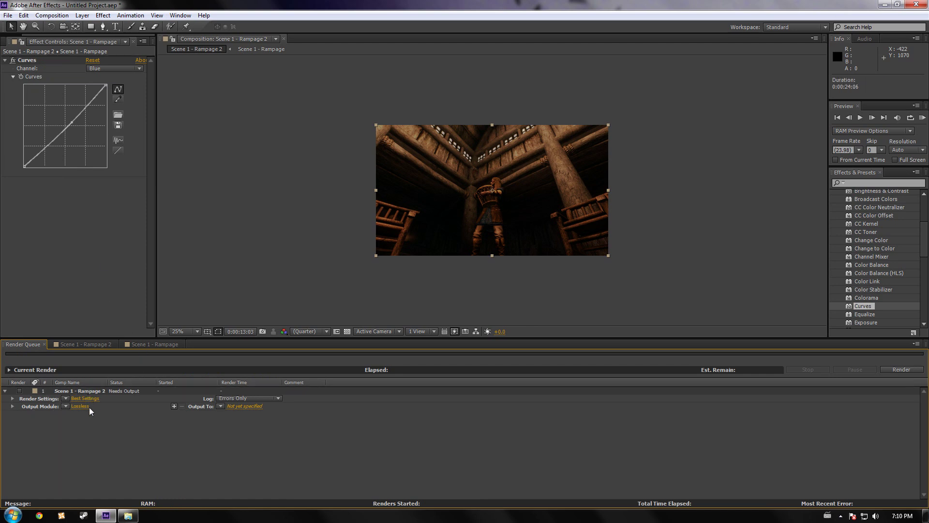
{"action": "left_click", "coordinate": [81, 391]}
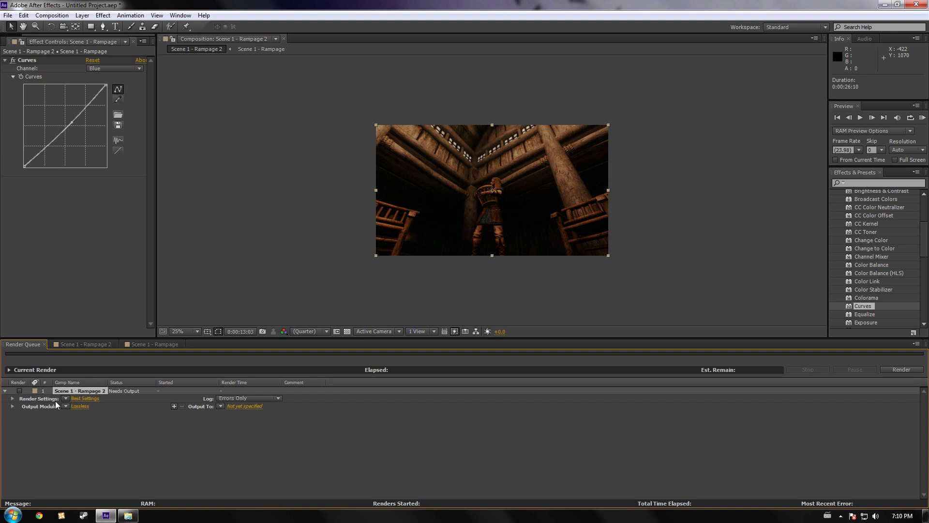
{"action": "left_click", "coordinate": [78, 406]}
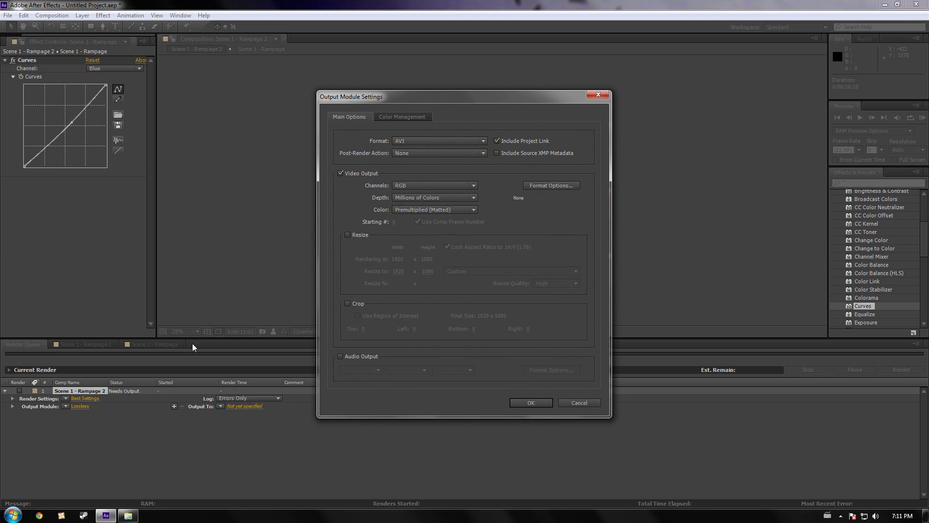
Change the output module format to Windows Media
{"action": "left_click", "coordinate": [419, 141]}
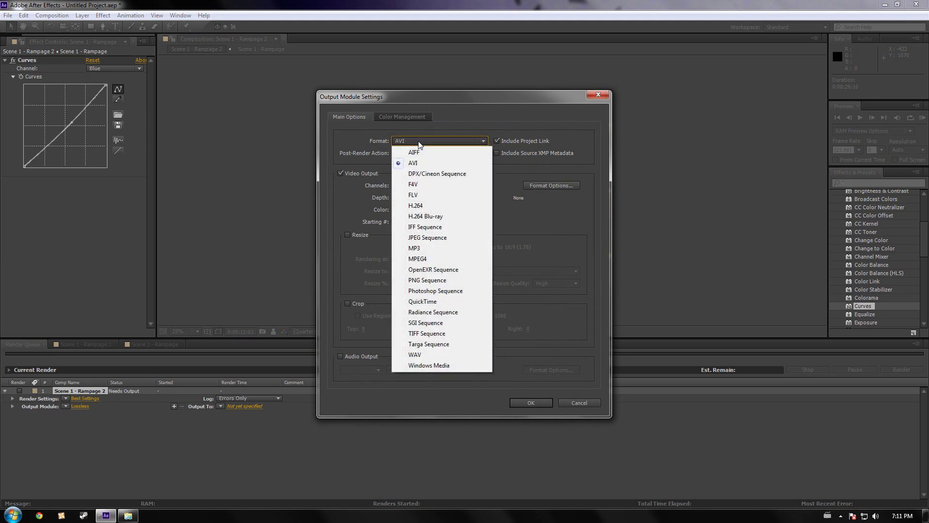
{"action": "left_click", "coordinate": [436, 367]}
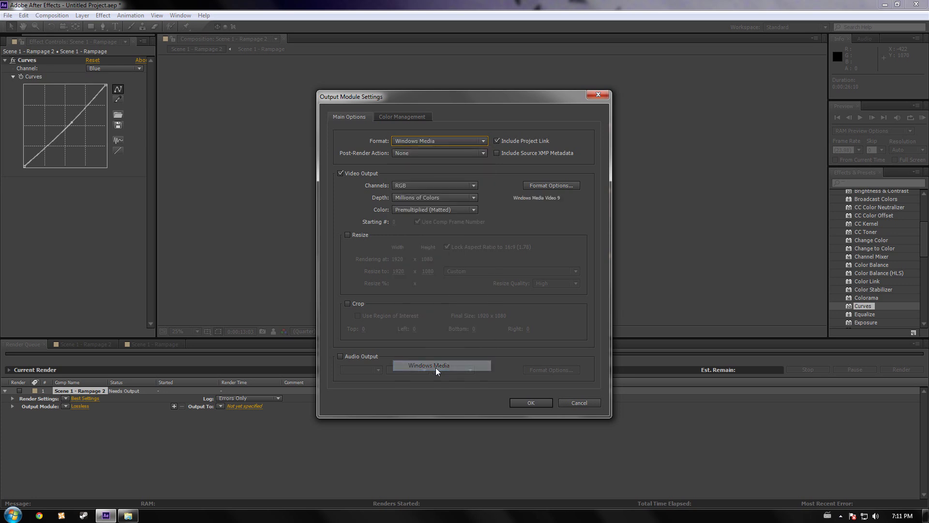
{"action": "left_click", "coordinate": [546, 185]}
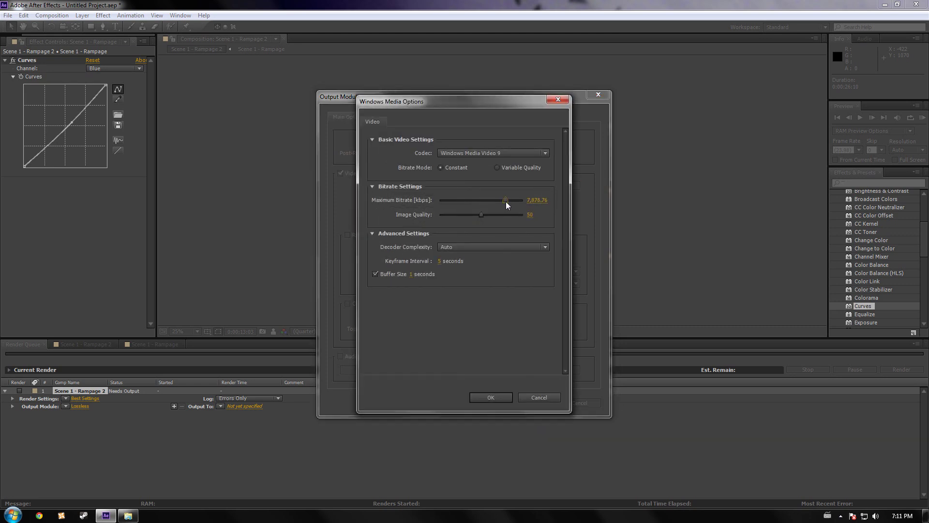
Max out Windows Media video bitrate (10,000 kbps) and quality (100), keep Auto decoder complexity, and enable audio output
{"action": "left_click_drag", "start_coordinate": [522, 217], "coordinate": [517, 215]}
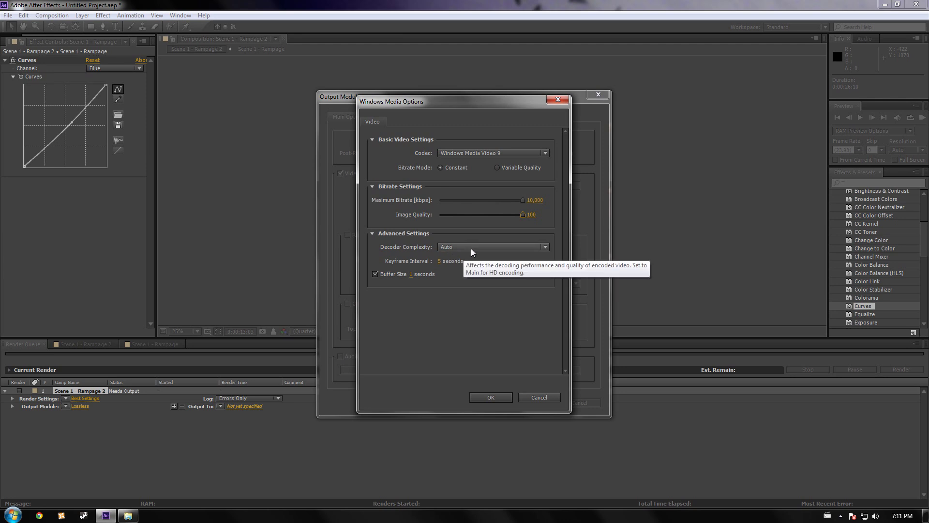
{"action": "left_click", "coordinate": [472, 247]}
{"action": "left_click", "coordinate": [471, 258]}
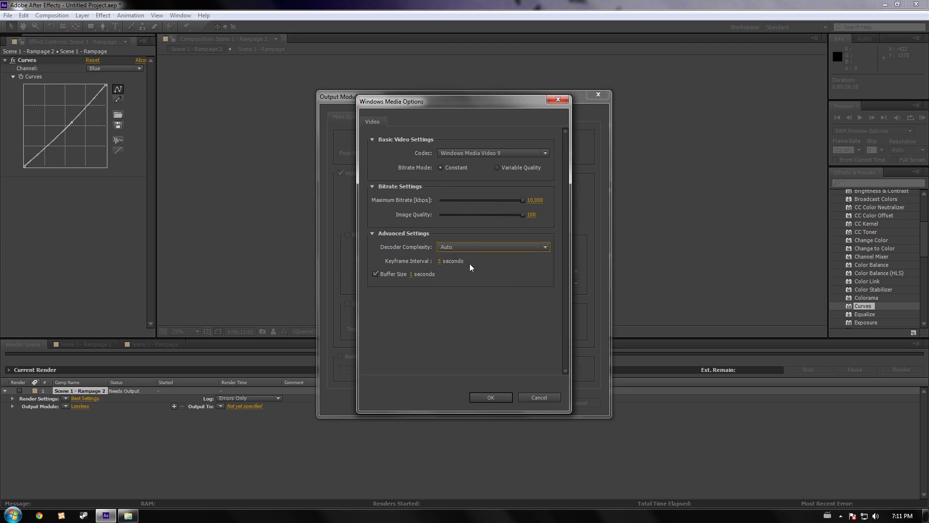
{"action": "left_click", "coordinate": [489, 396]}
{"action": "left_click", "coordinate": [360, 357]}
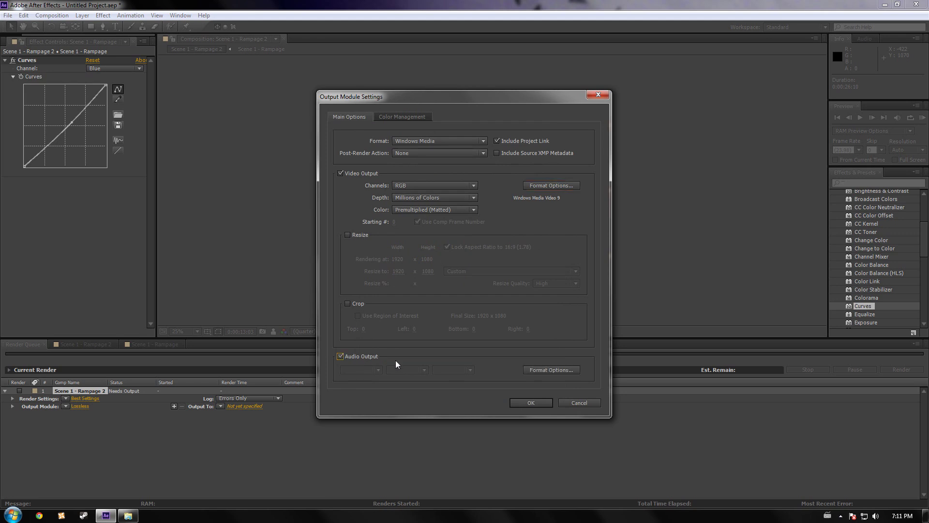
Set audio to Music mode, Windows Media Audio 9.2 codec, 192 kbps, 48 kHz, stereo CBR
{"action": "left_click", "coordinate": [552, 369]}
{"action": "left_click", "coordinate": [436, 153]}
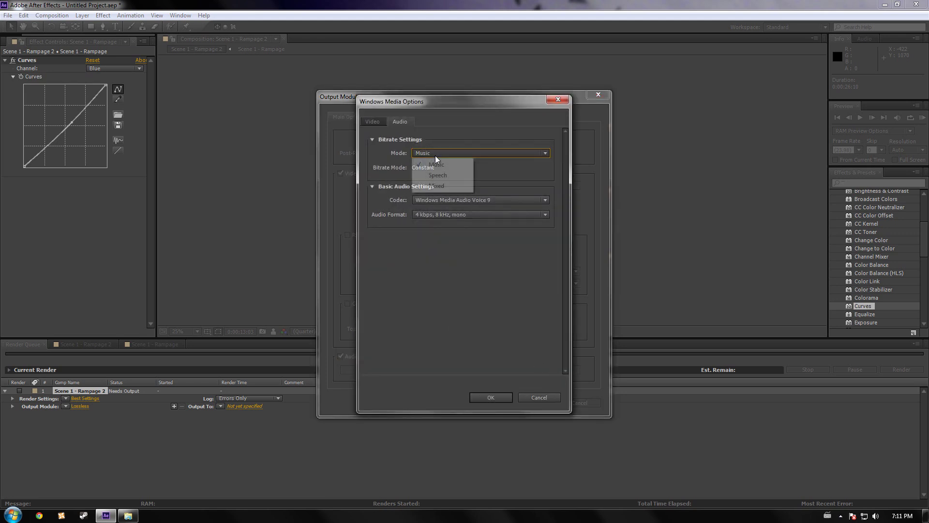
{"action": "left_click", "coordinate": [437, 164]}
{"action": "left_click", "coordinate": [449, 199]}
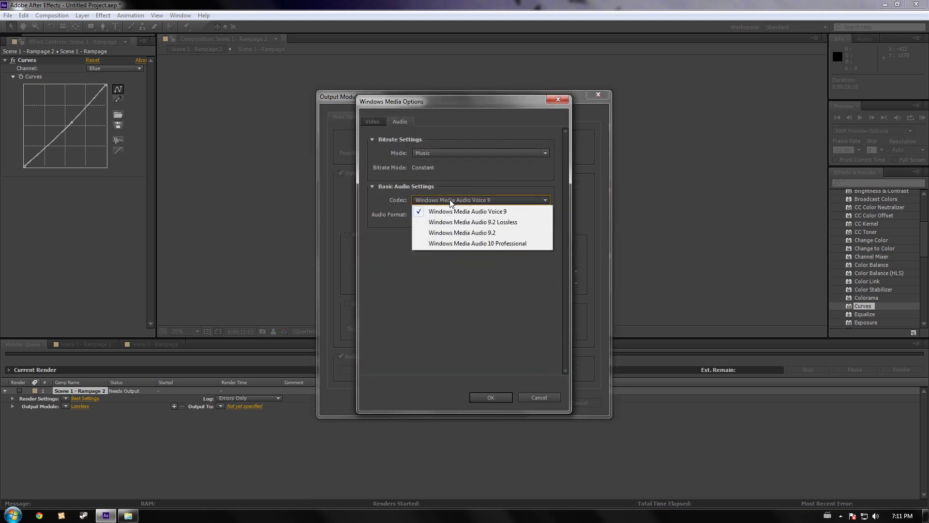
{"action": "left_click", "coordinate": [477, 233]}
{"action": "left_click", "coordinate": [488, 203]}
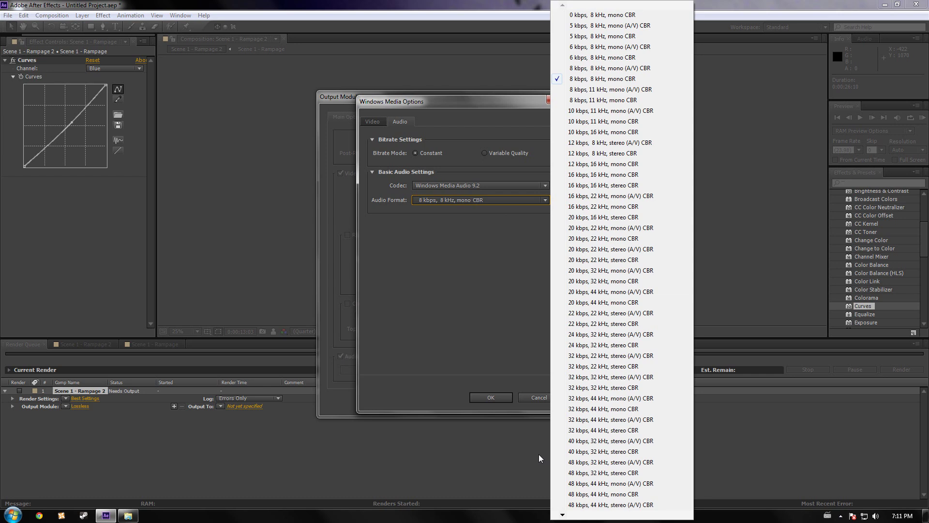
{"action": "mouse_move", "coordinate": [562, 515]}
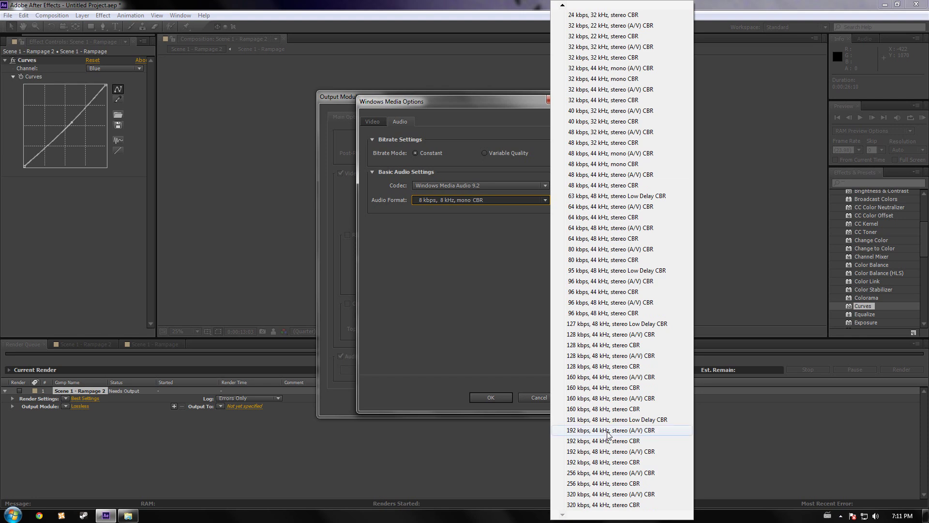
{"action": "left_click", "coordinate": [577, 463]}
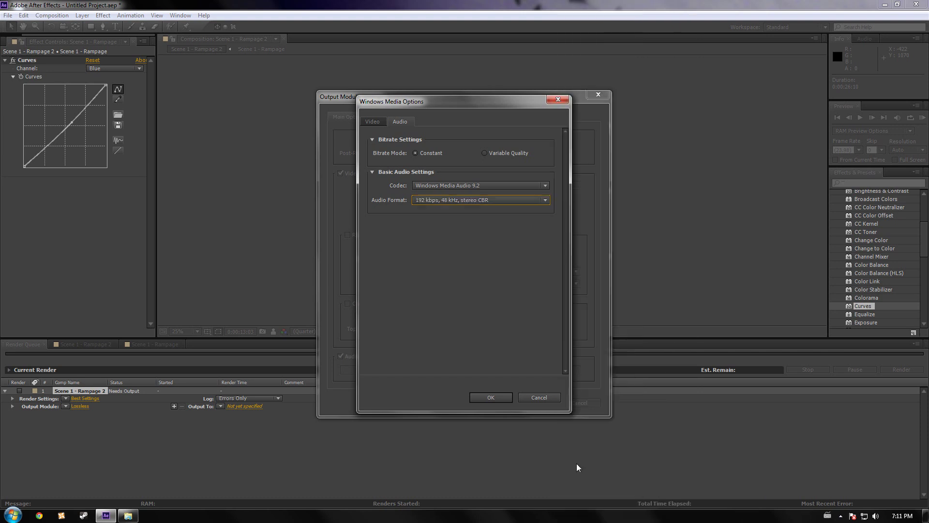
{"action": "left_click", "coordinate": [503, 187]}
{"action": "left_click", "coordinate": [484, 339]}
{"action": "left_click", "coordinate": [488, 399]}
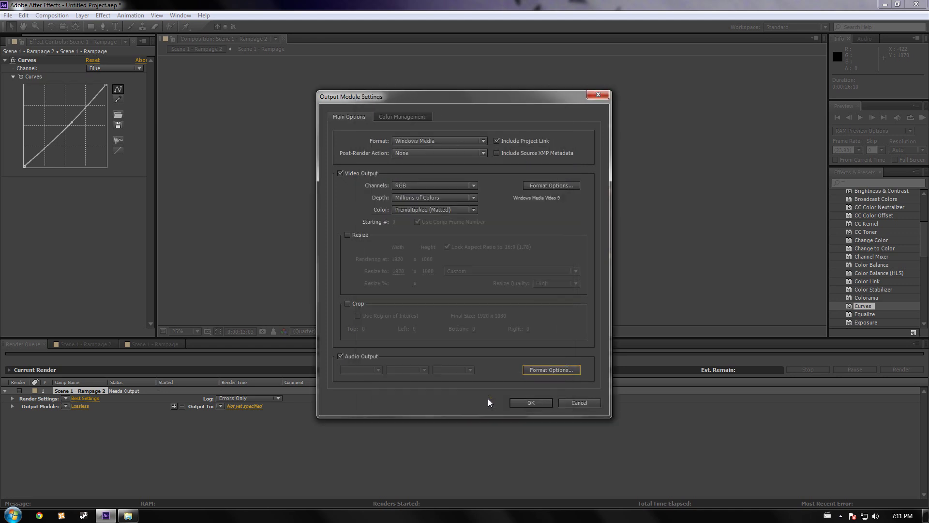
Review the Windows Media video encoding settings and the colour management options
{"action": "left_click", "coordinate": [551, 369]}
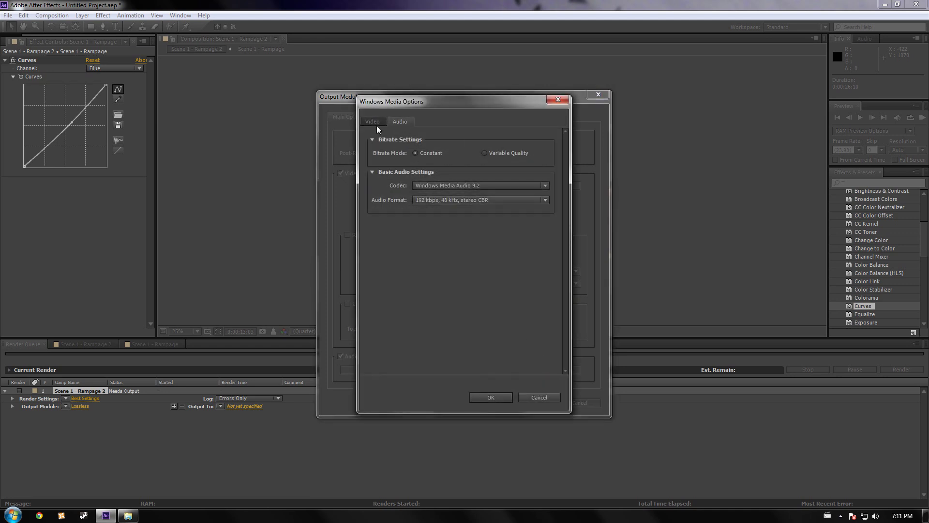
{"action": "left_click", "coordinate": [371, 122]}
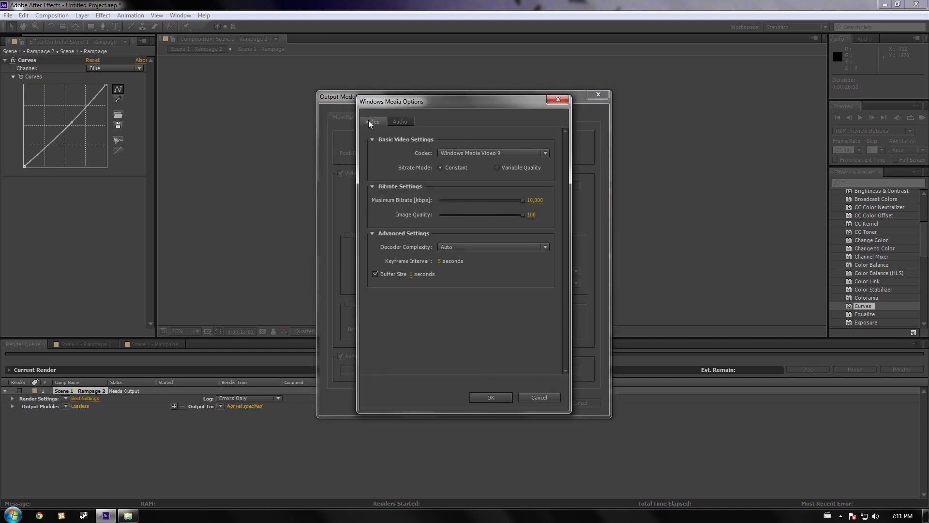
{"action": "left_click", "coordinate": [483, 400]}
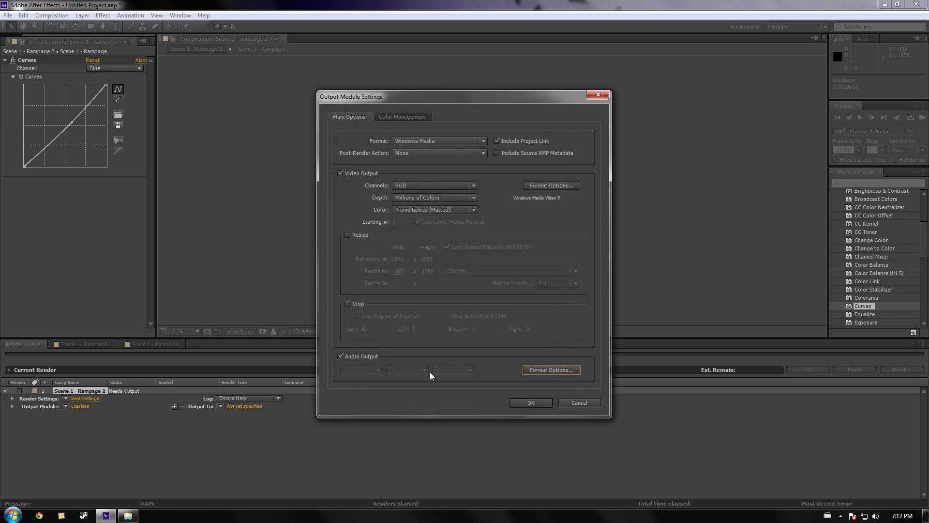
{"action": "left_click", "coordinate": [407, 121]}
Try cropping the rendered output, then switch Crop back off
{"action": "left_click", "coordinate": [350, 117]}
{"action": "left_click", "coordinate": [359, 306]}
{"action": "left_click", "coordinate": [363, 331]}
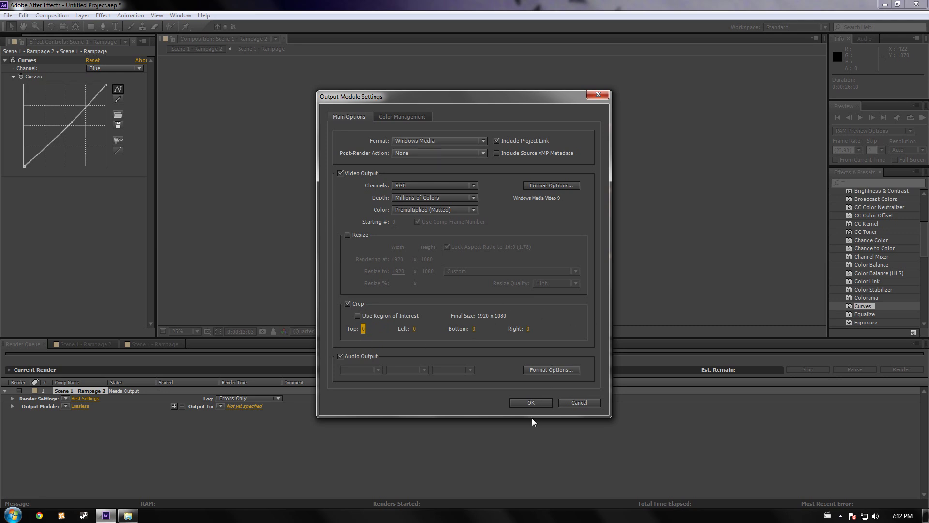
{"action": "left_click", "coordinate": [358, 304]}
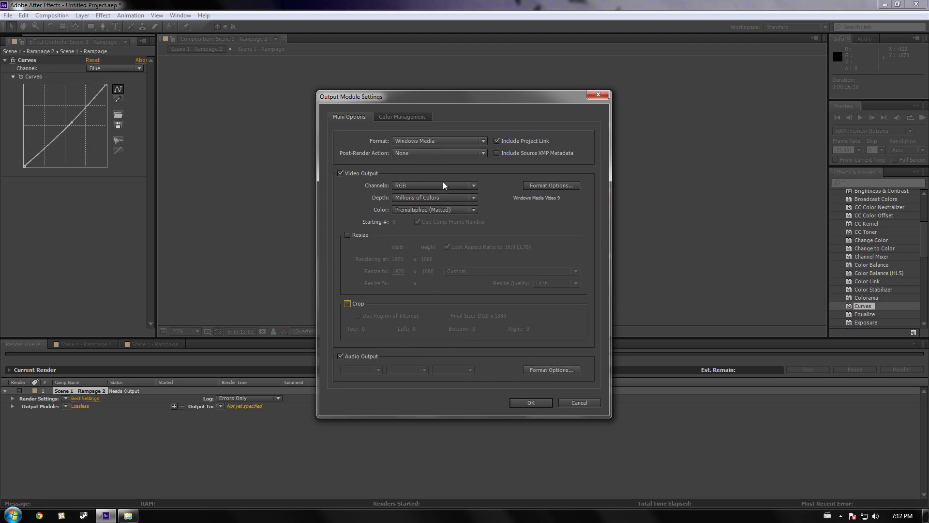
Accept the Windows Media format options and confirm the Custom: Windows Media output module
{"action": "left_click", "coordinate": [551, 185]}
{"action": "left_click", "coordinate": [491, 397]}
{"action": "left_click", "coordinate": [531, 403]}
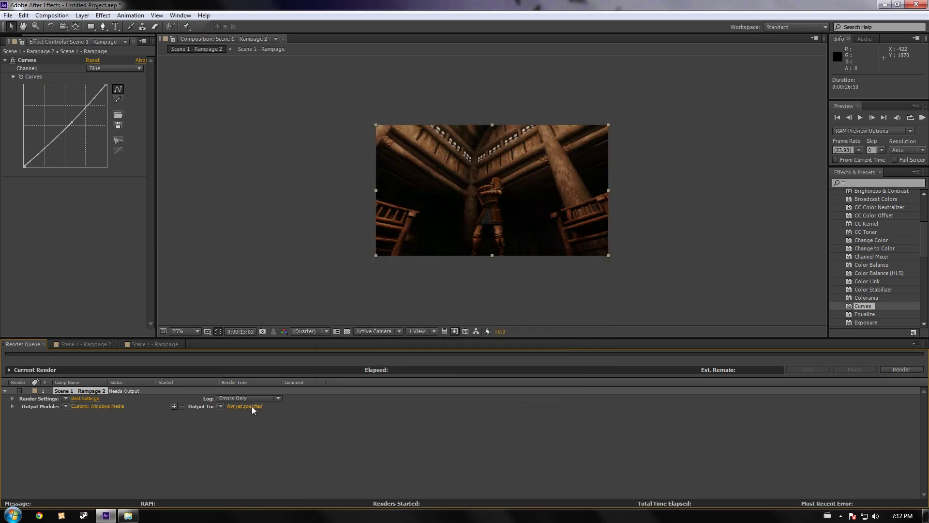
{"action": "left_click", "coordinate": [252, 405]}
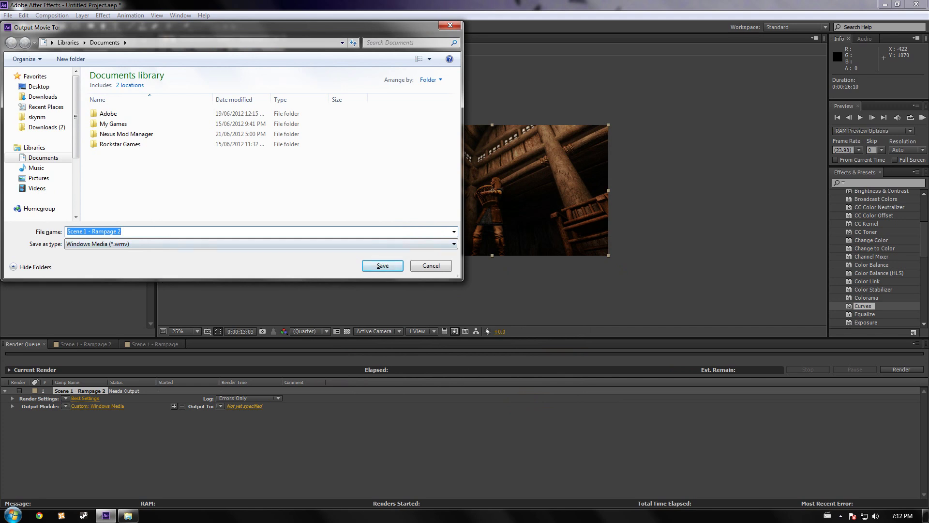
Save the output in Documents as Scene 1 - Rampage 1.wmv
{"action": "key", "text": "End"}
{"action": "type", "text": "1"}
{"action": "left_click", "coordinate": [383, 266]}
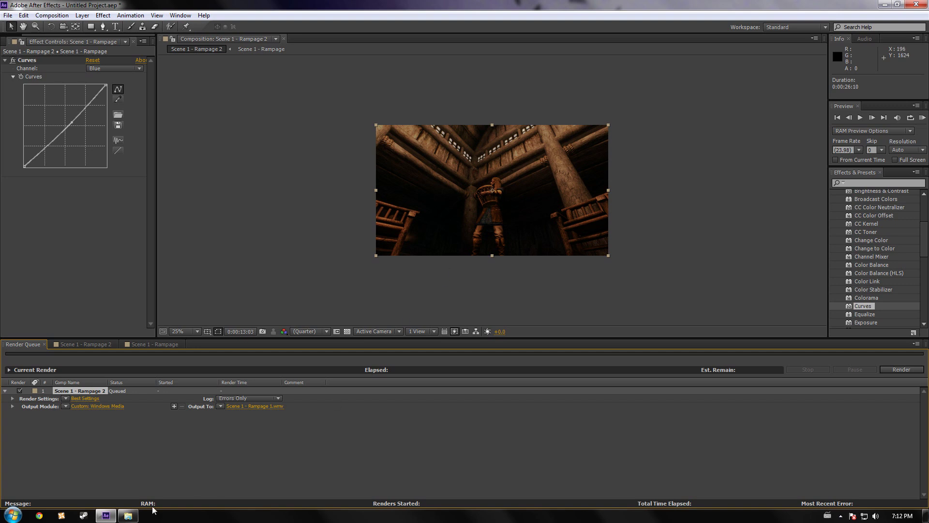
{"action": "left_click", "coordinate": [128, 515]}
{"action": "left_click", "coordinate": [663, 203]}
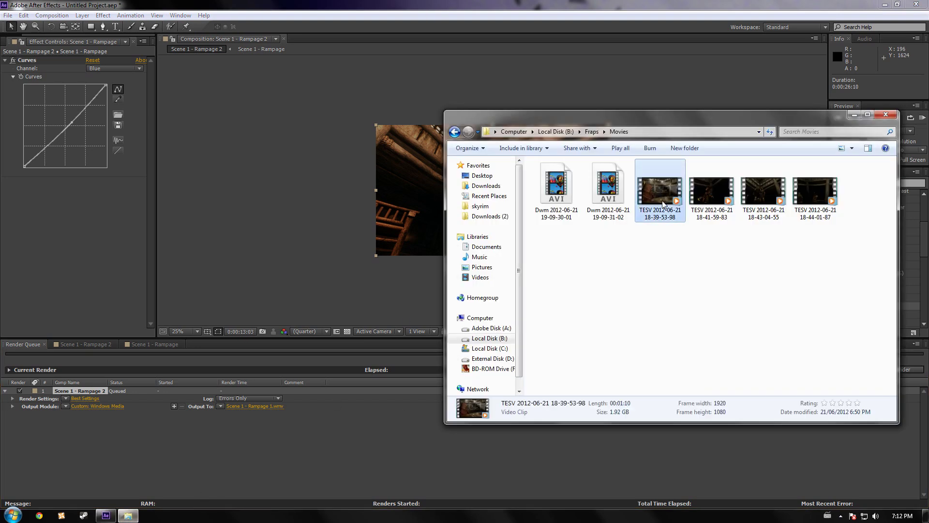
{"action": "left_click", "coordinate": [728, 206]}
{"action": "left_click", "coordinate": [786, 203]}
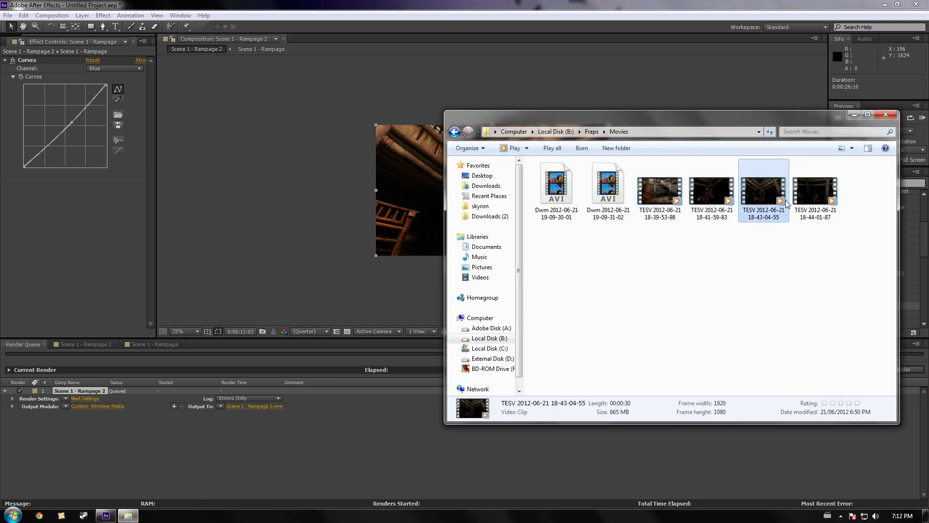
{"action": "left_click", "coordinate": [831, 224]}
{"action": "left_click", "coordinate": [824, 218]}
{"action": "left_click_drag", "start_coordinate": [835, 288], "coordinate": [664, 192]}
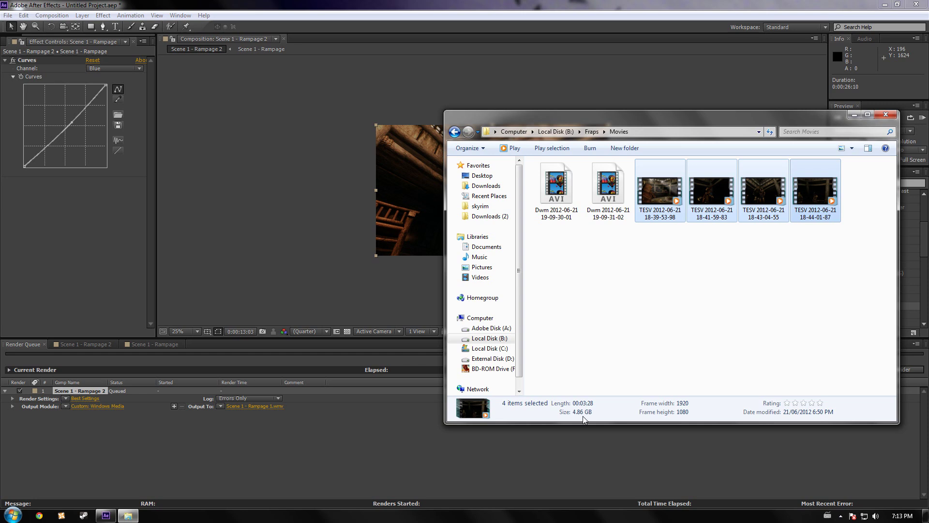
{"action": "left_click", "coordinate": [617, 313]}
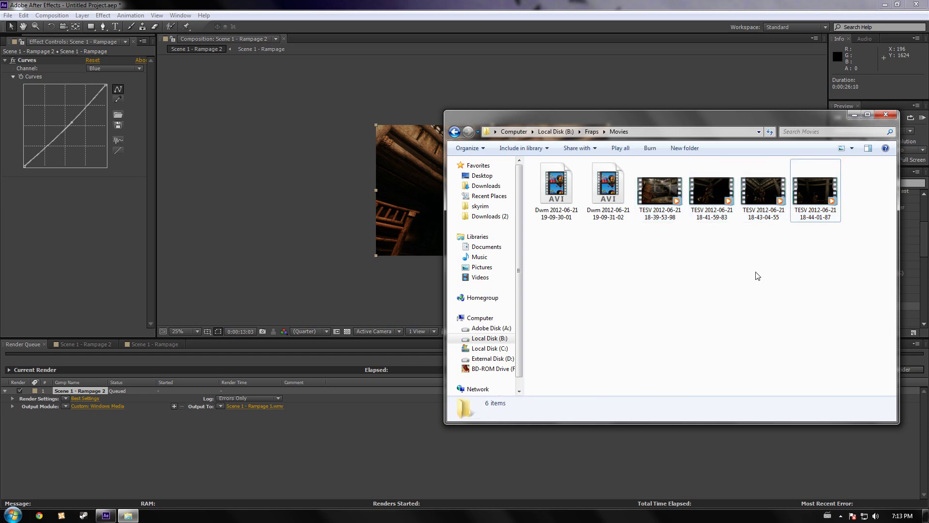
{"action": "left_click_drag", "start_coordinate": [834, 278], "coordinate": [673, 228]}
{"action": "left_click", "coordinate": [683, 286]}
{"action": "left_click", "coordinate": [854, 116]}
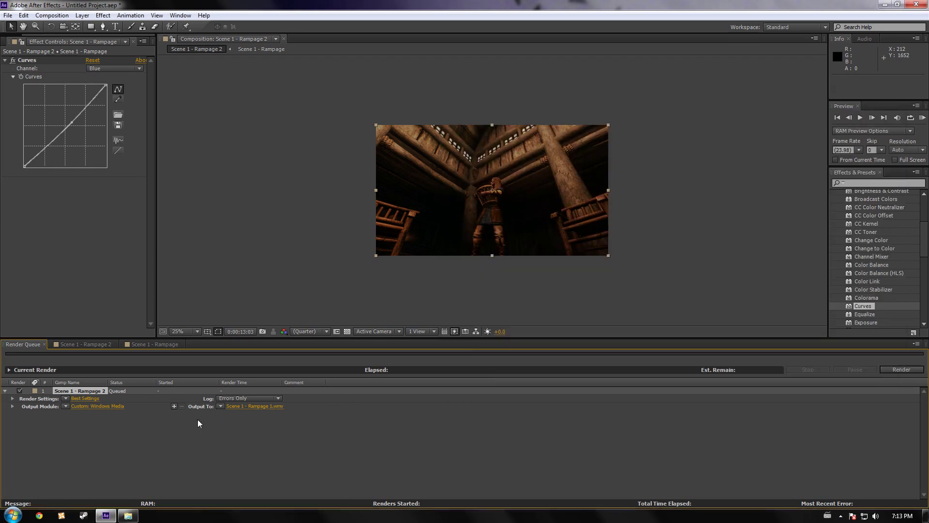
Start rendering Scene 1 - Rampage 2 with the viewer zoomed to 50%
{"action": "left_click", "coordinate": [901, 370]}
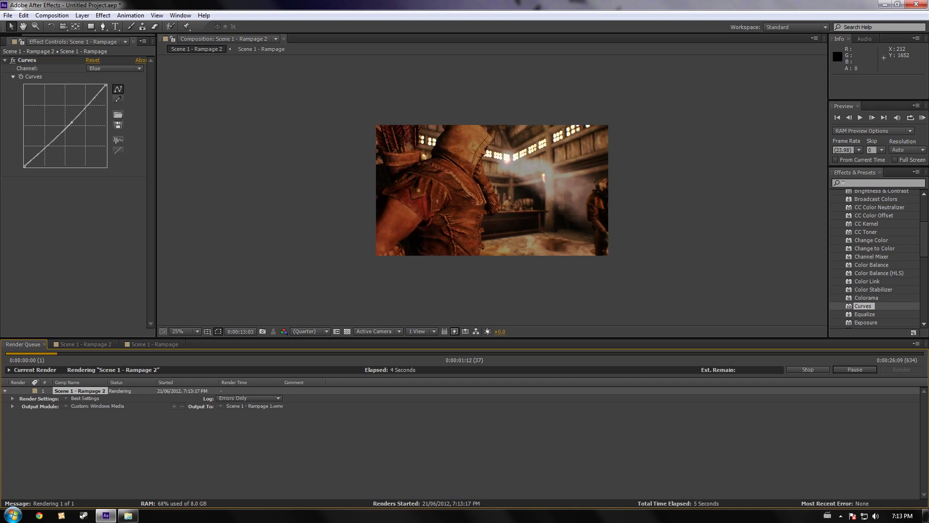
{"action": "key", "text": "period"}
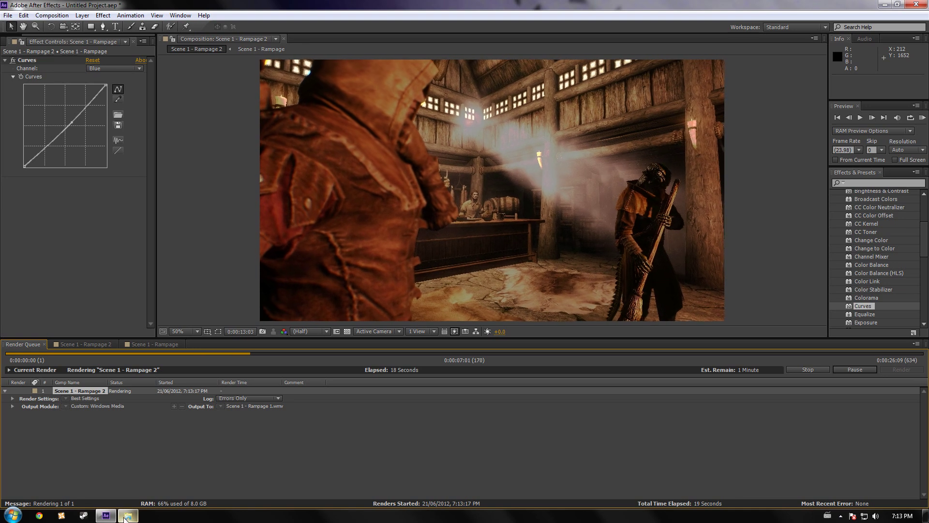
{"action": "left_click", "coordinate": [126, 516]}
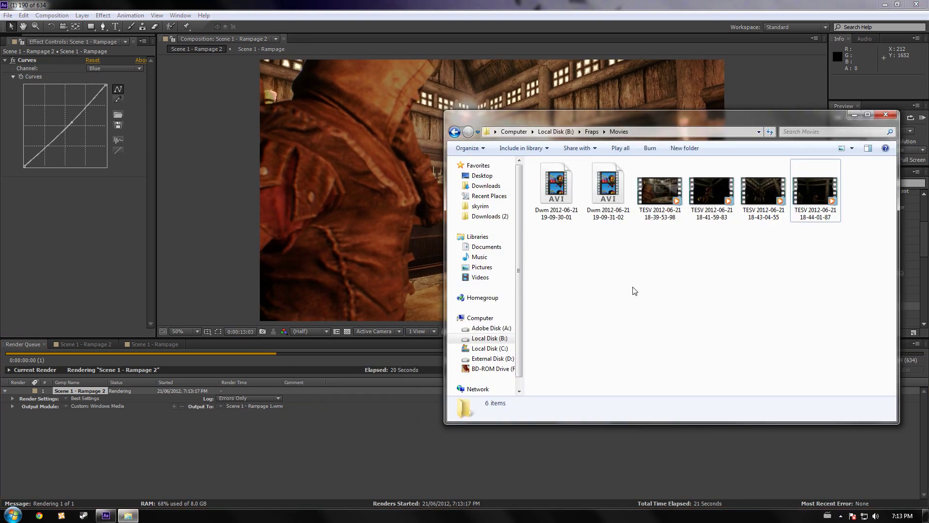
Check the details of the TESV recordings in the Fraps Movies folder
{"action": "left_click", "coordinate": [661, 191]}
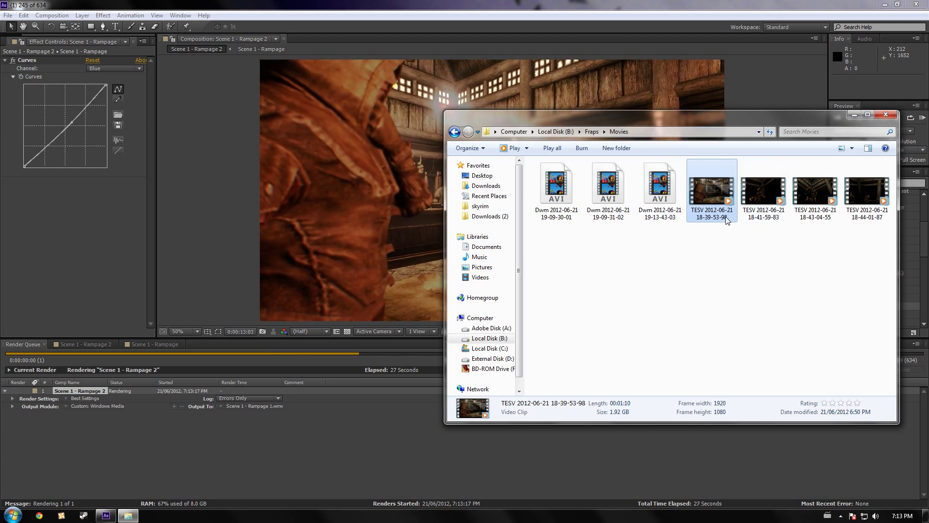
{"action": "left_click", "coordinate": [828, 271]}
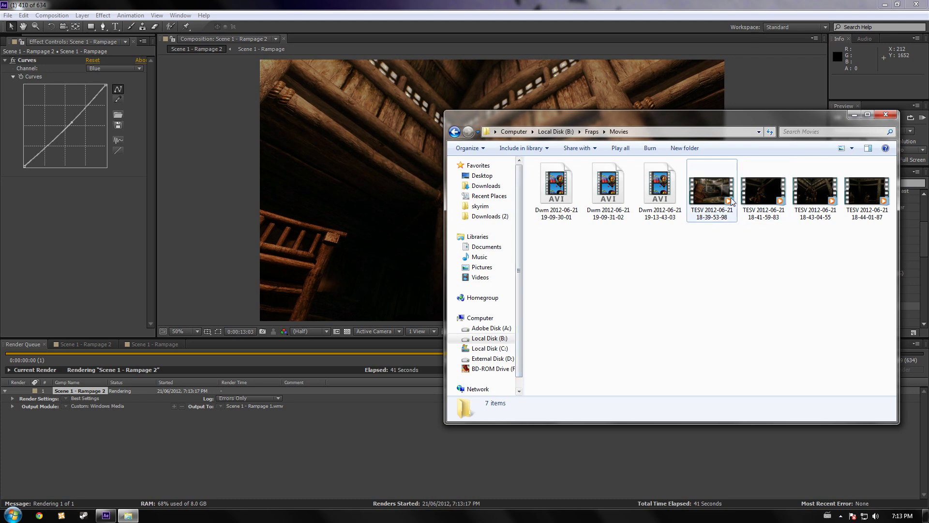
{"action": "left_click", "coordinate": [711, 191]}
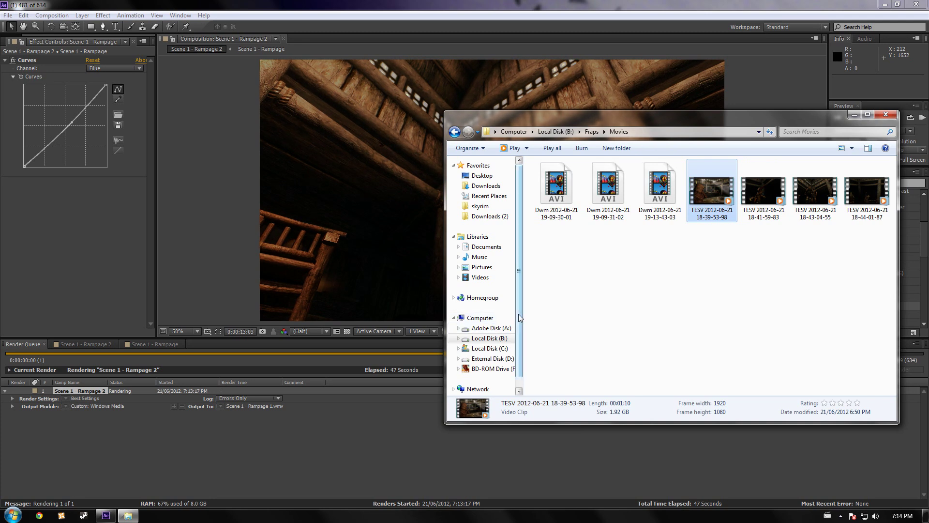
{"action": "scroll", "coordinate": [518, 314], "scroll_direction": "down", "scroll_amount": 1}
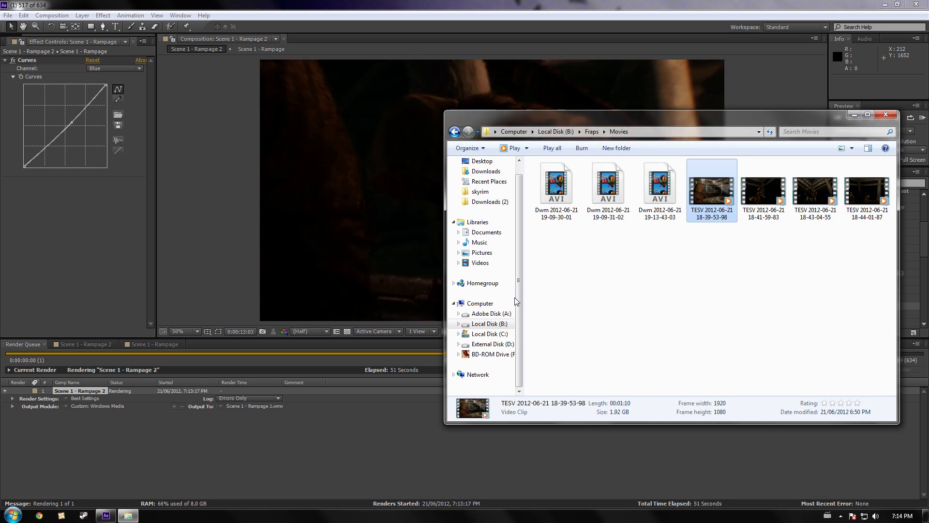
{"action": "scroll", "coordinate": [522, 257], "scroll_direction": "up", "scroll_amount": 1}
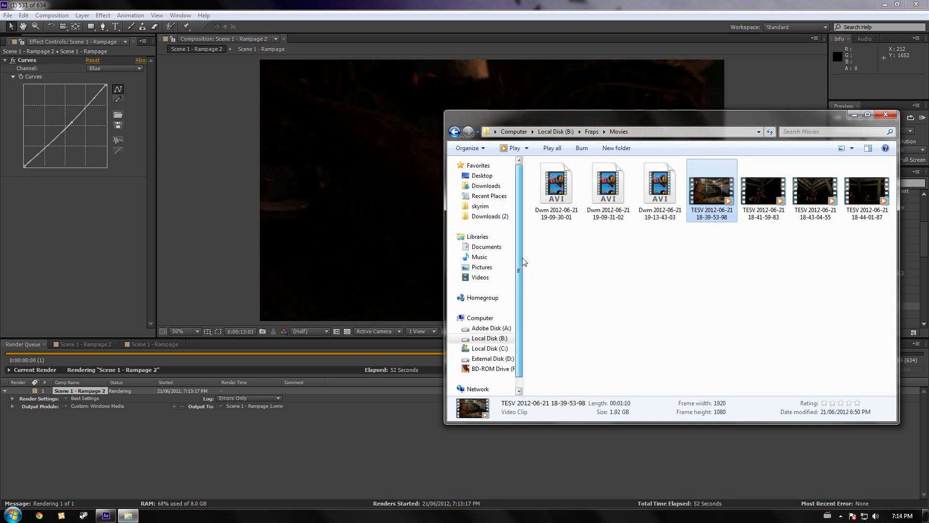
{"action": "left_click", "coordinate": [711, 272]}
{"action": "left_click_drag", "start_coordinate": [868, 281], "coordinate": [688, 256]}
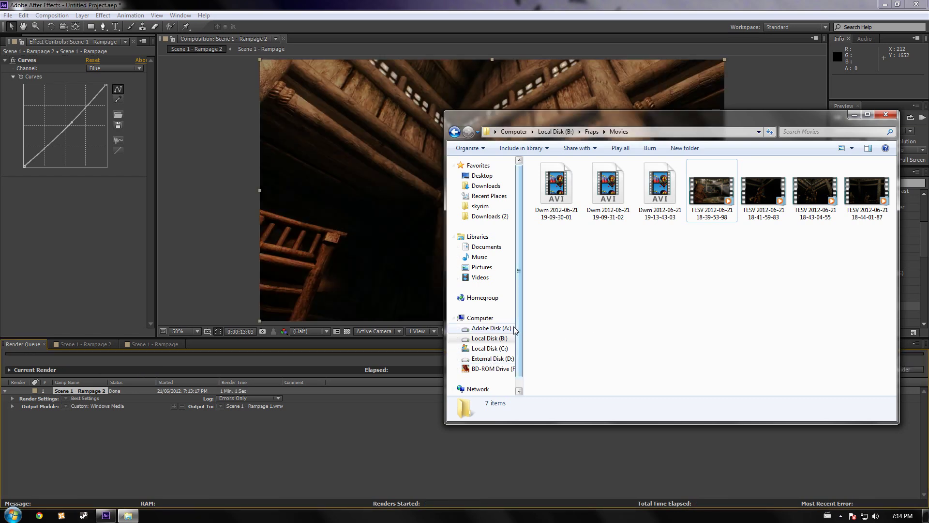
Go up to Local Disk (B:), then minimize After Effects to reveal the desktop
{"action": "left_click", "coordinate": [489, 338]}
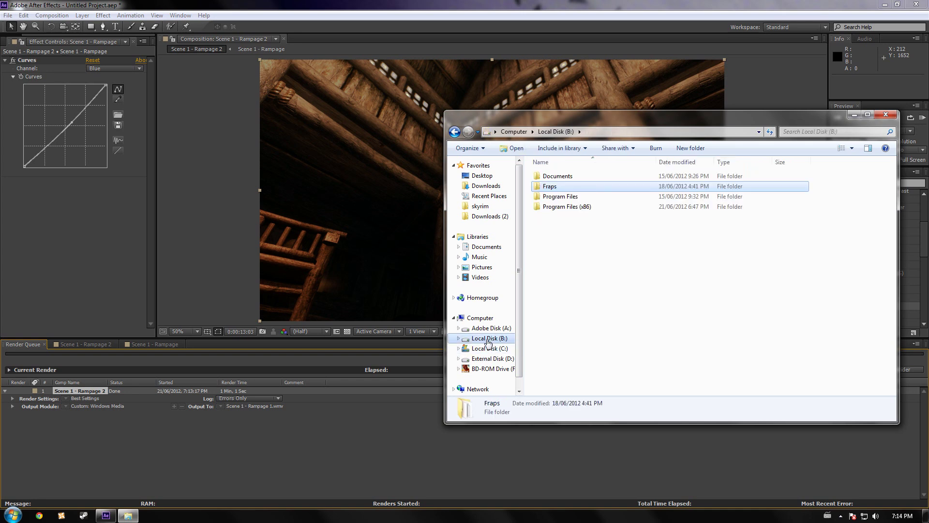
{"action": "left_click", "coordinate": [347, 445]}
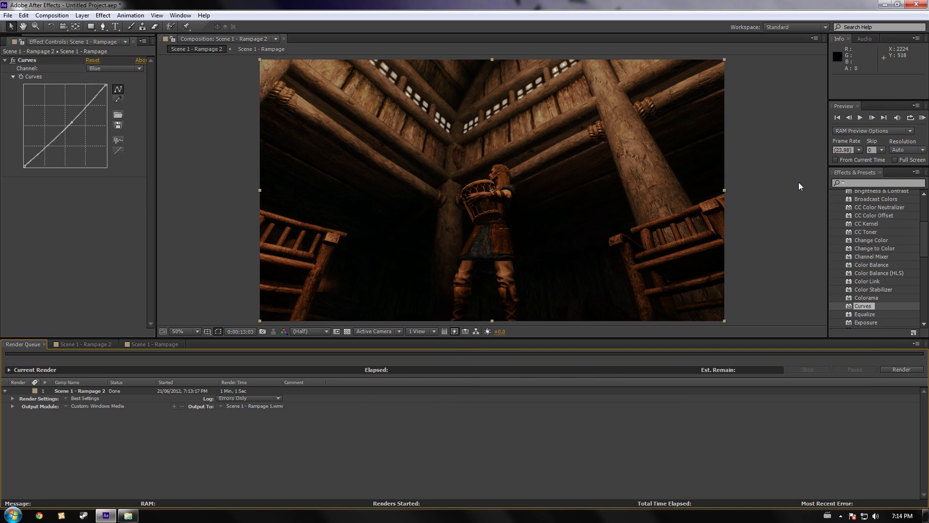
{"action": "left_click", "coordinate": [885, 5]}
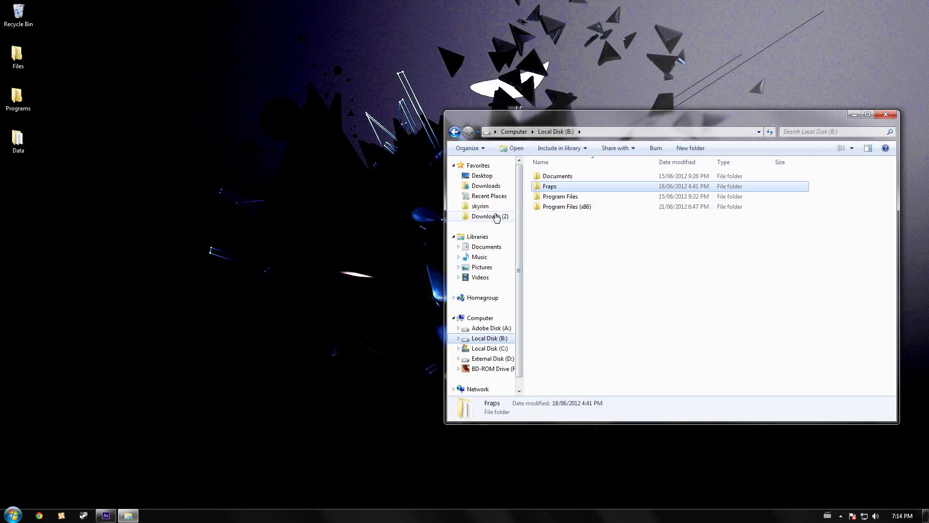
Play Scene 1 - Rampage 1 from Documents full screen in Windows Media Player, then close it
{"action": "left_click", "coordinate": [496, 247]}
{"action": "double_click", "coordinate": [589, 245]}
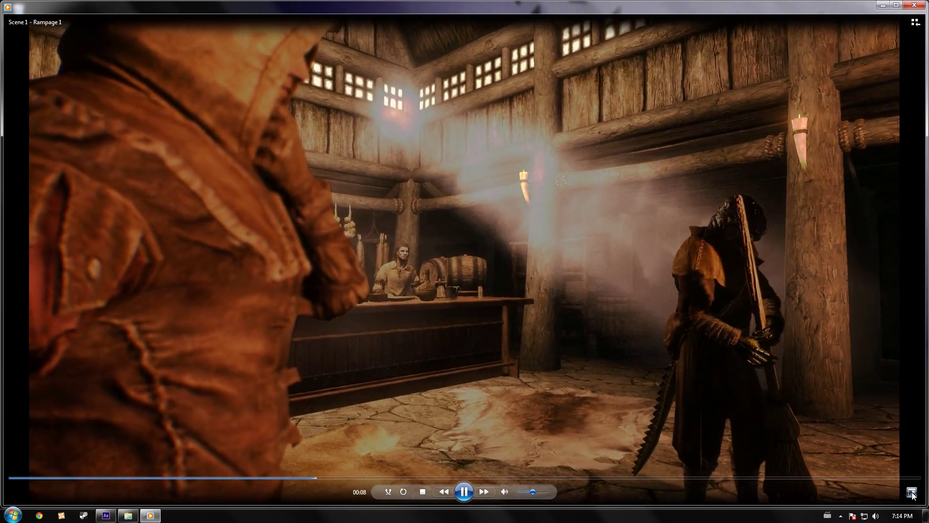
{"action": "double_click", "coordinate": [770, 375]}
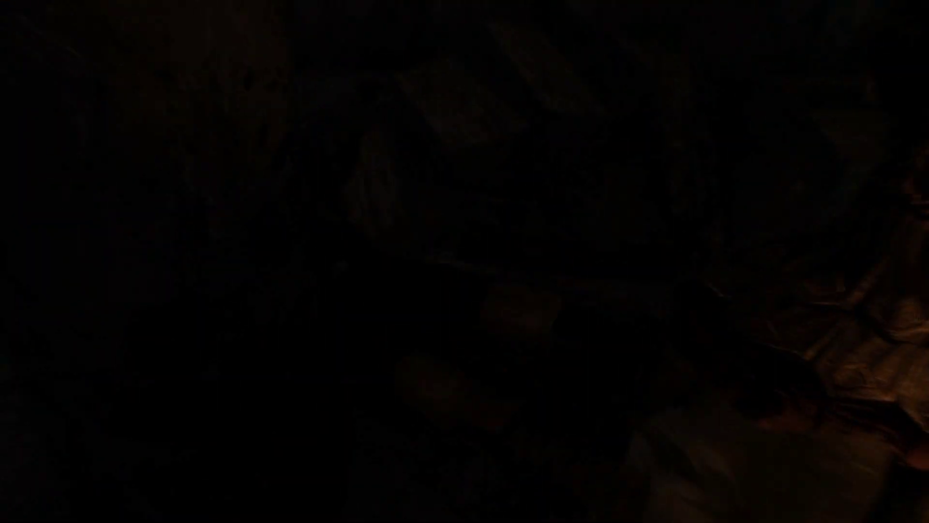
{"action": "mouse_move", "coordinate": [788, 148]}
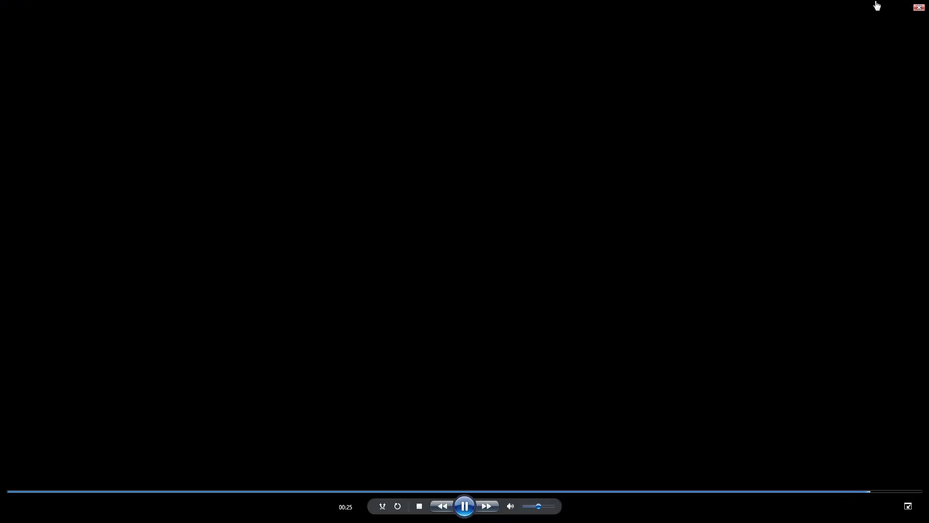
{"action": "left_click", "coordinate": [916, 8]}
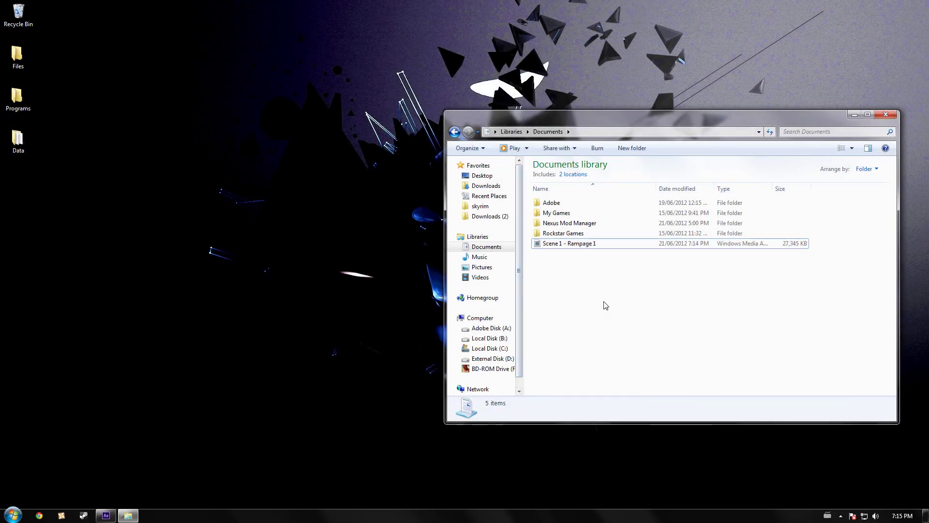
{"action": "mouse_move", "coordinate": [106, 515]}
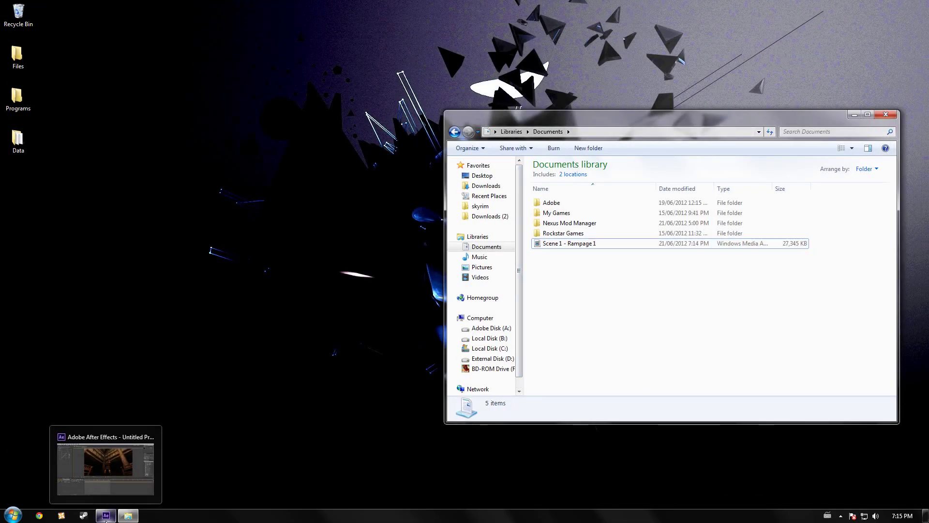
{"action": "mouse_move", "coordinate": [114, 453]}
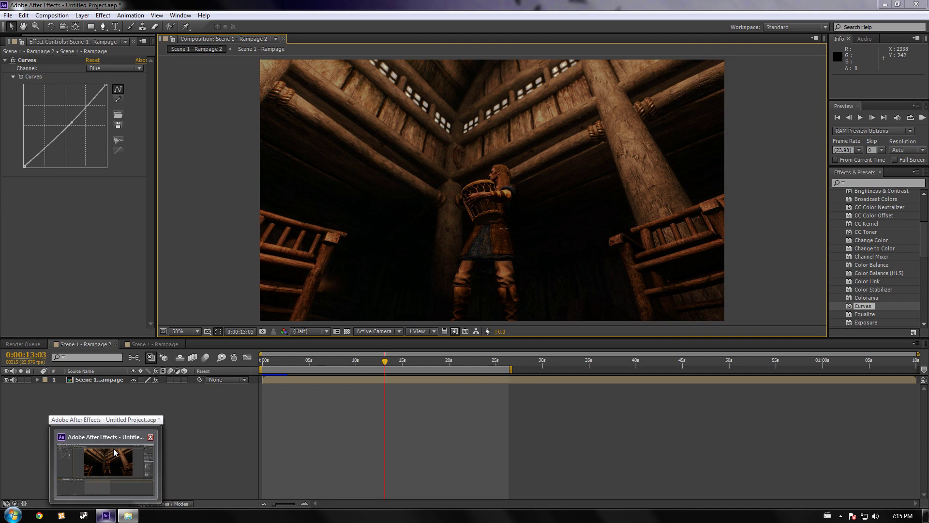
{"action": "left_click", "coordinate": [115, 453]}
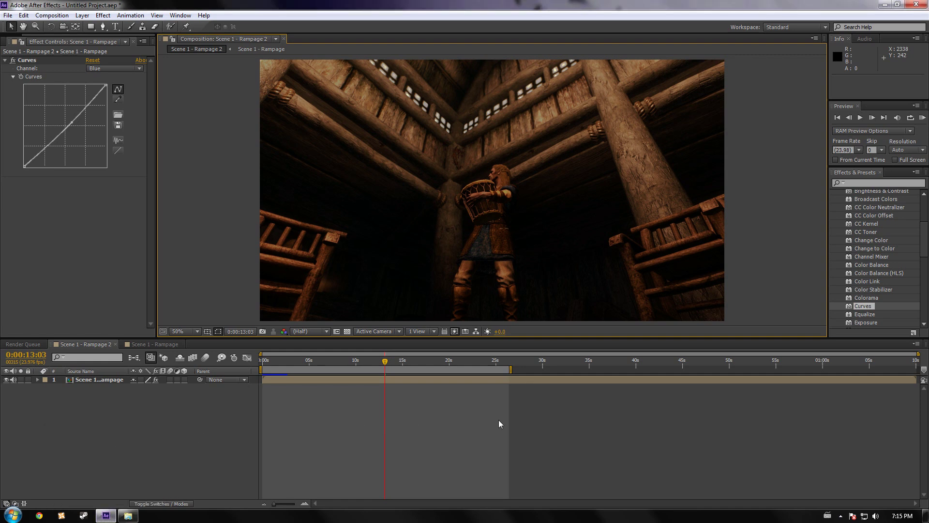
{"action": "left_click_drag", "start_coordinate": [504, 423], "coordinate": [119, 374]}
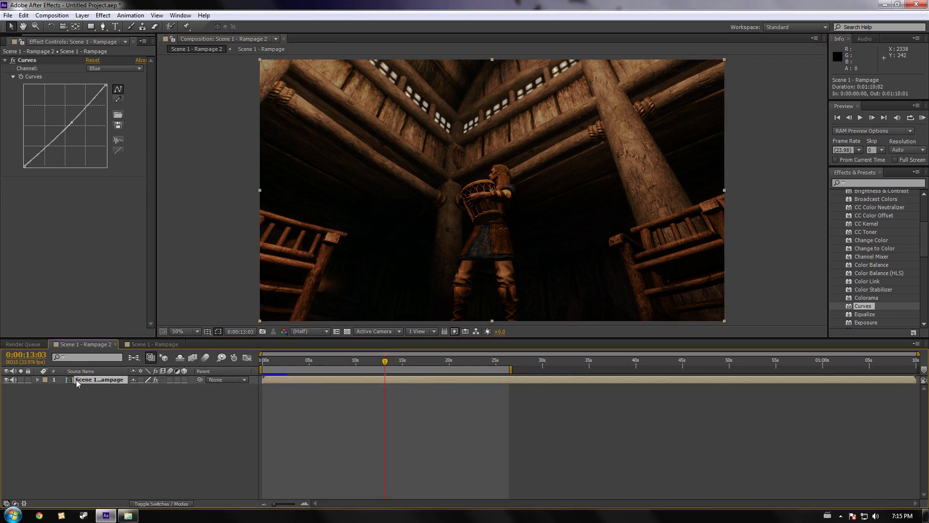
{"action": "left_click_drag", "start_coordinate": [405, 364], "coordinate": [364, 370]}
{"action": "left_click", "coordinate": [884, 5]}
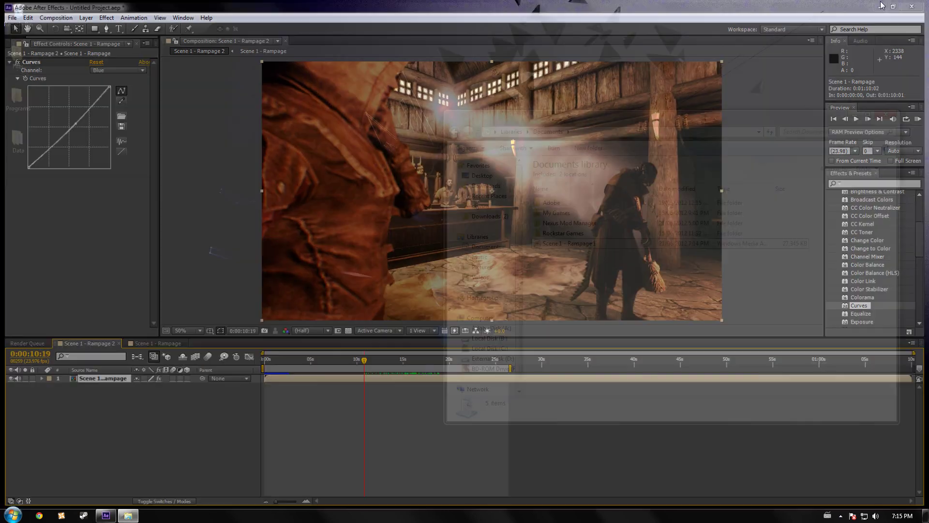
{"action": "left_click", "coordinate": [594, 247]}
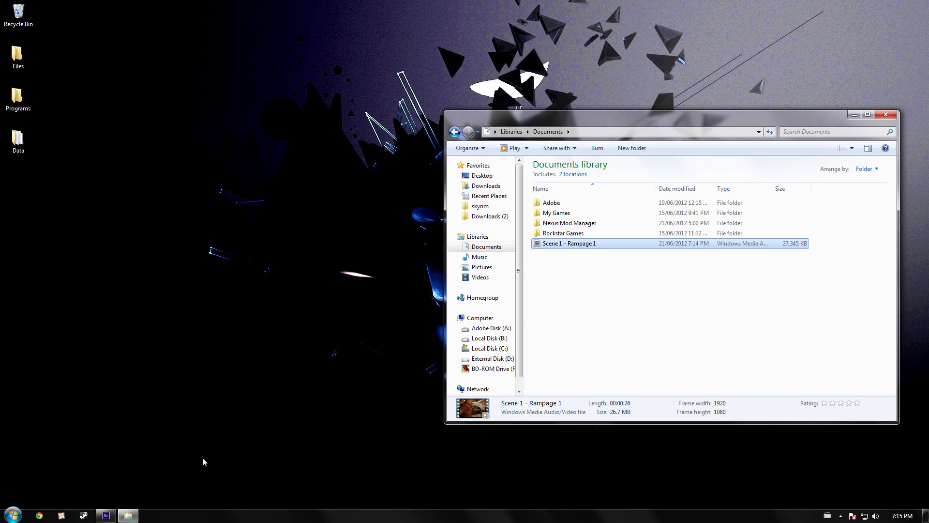
Scrub the Rampage 2 preview ahead to 0:00:12:11, then select the rendered Scene 1 - Rampage 1 video in Documents
{"action": "left_click", "coordinate": [113, 515]}
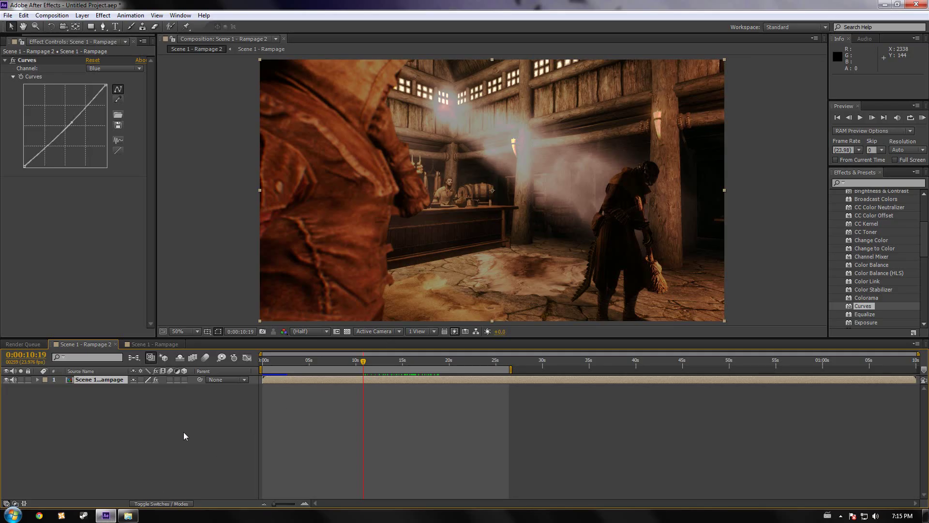
{"action": "left_click_drag", "start_coordinate": [297, 362], "coordinate": [379, 365]}
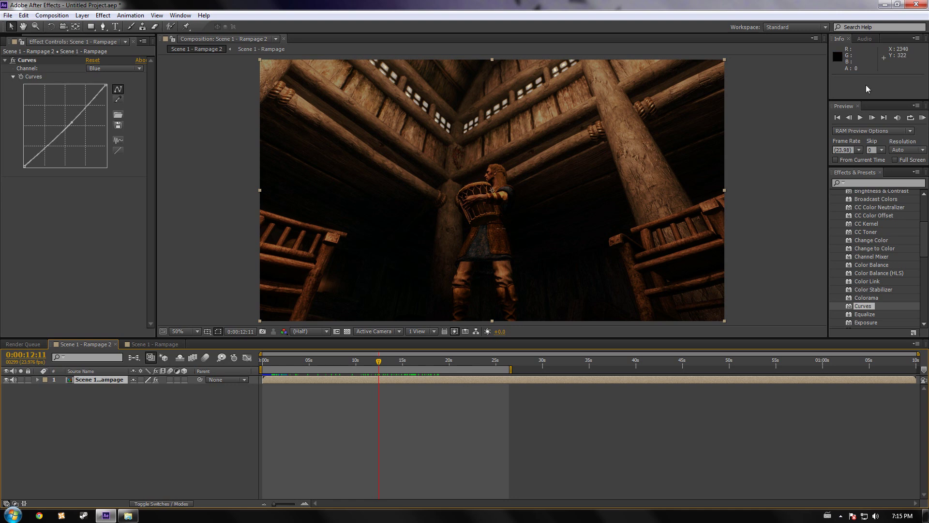
{"action": "left_click", "coordinate": [884, 4]}
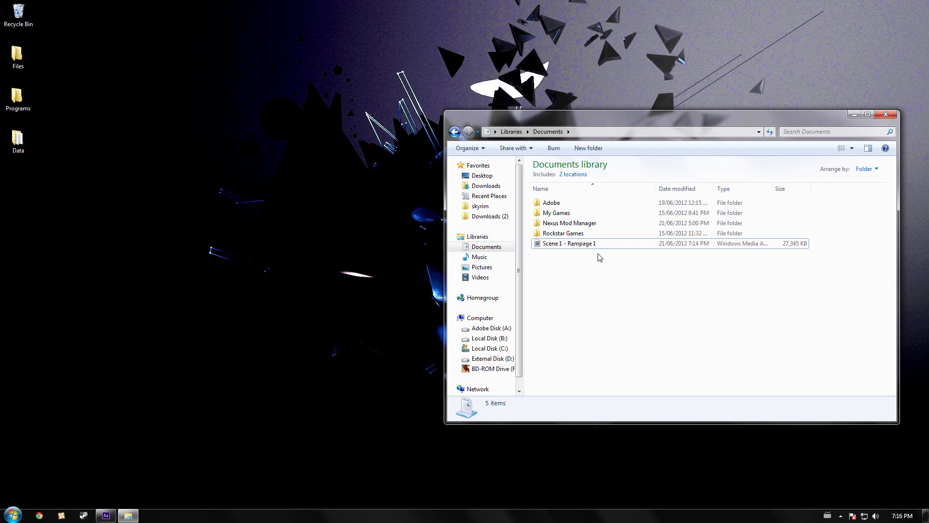
{"action": "left_click", "coordinate": [671, 247]}
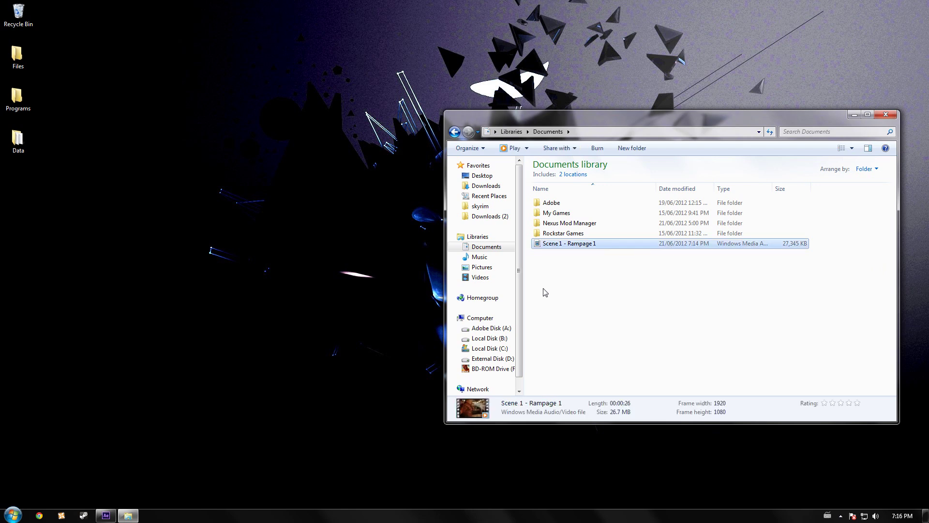
Deselect the Scene 1 layer and advance the preview to the low-angle frame at 0:00:15:03
{"action": "left_click", "coordinate": [106, 516]}
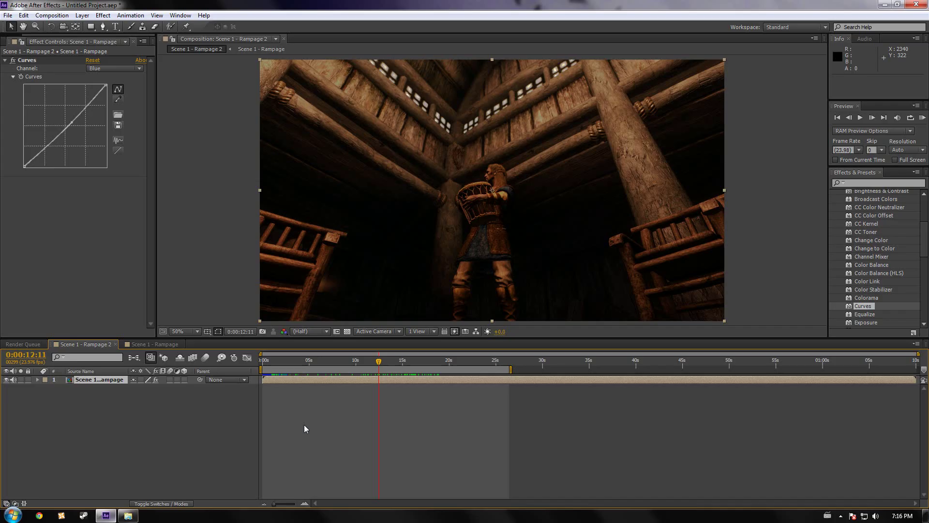
{"action": "left_click", "coordinate": [94, 429]}
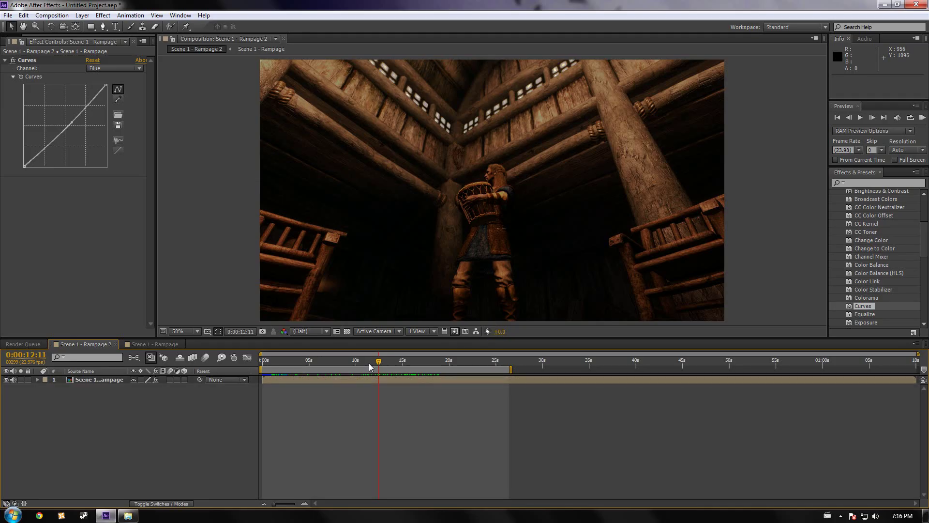
{"action": "left_click_drag", "start_coordinate": [371, 363], "coordinate": [404, 366]}
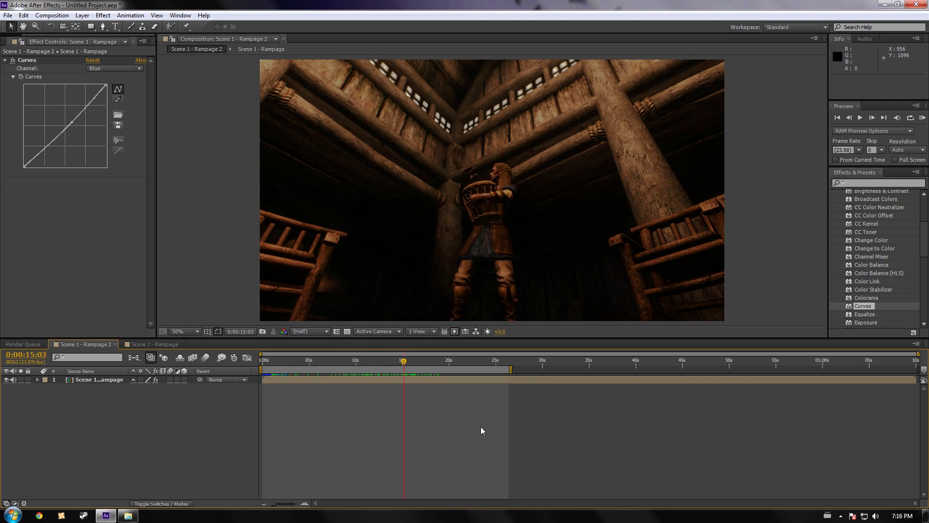
{"action": "left_click", "coordinate": [886, 7]}
Reselect the Scene 1 - Rampage 1 video in Documents, then select the Scene 1 layer in After Effects
{"action": "left_click", "coordinate": [556, 297]}
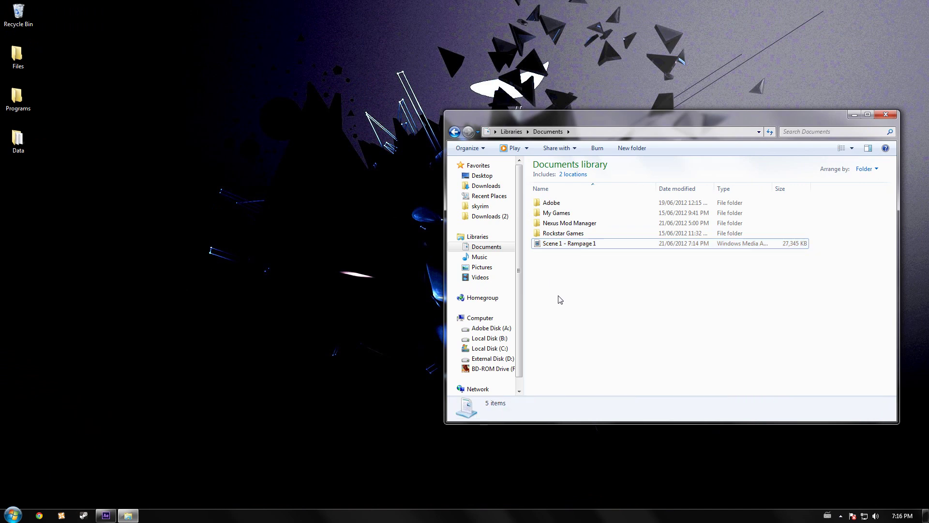
{"action": "left_click", "coordinate": [595, 251]}
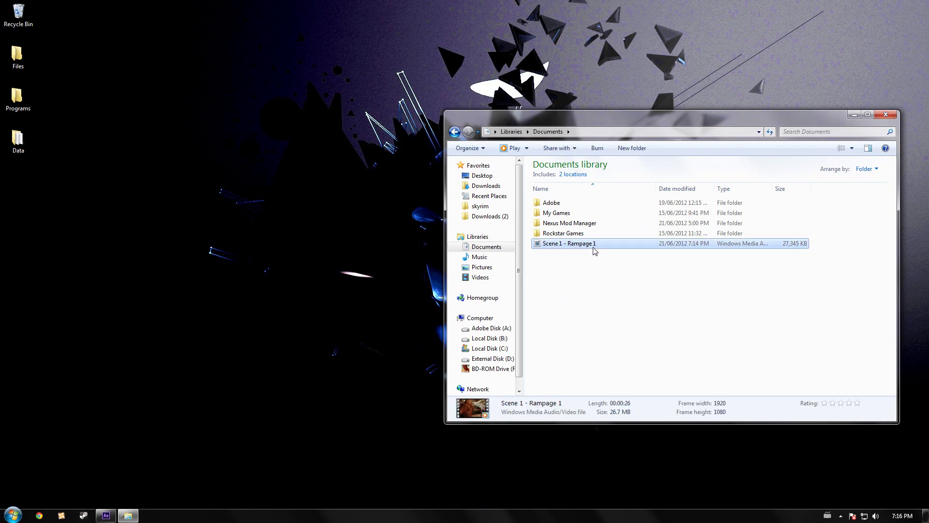
{"action": "left_click", "coordinate": [111, 515]}
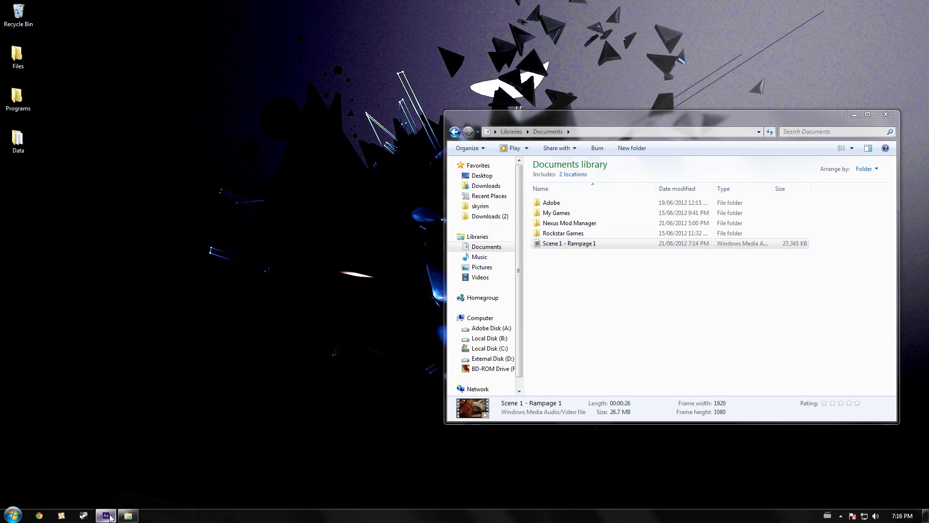
{"action": "left_click", "coordinate": [103, 382]}
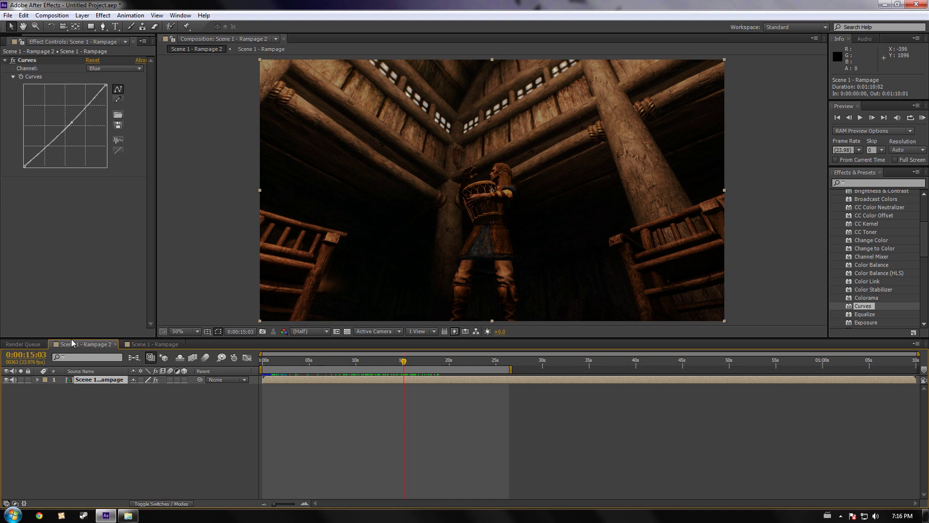
Add the composition to the Render Queue with QuickTime output and 16 Bit audio enabled
{"action": "left_click", "coordinate": [56, 15]}
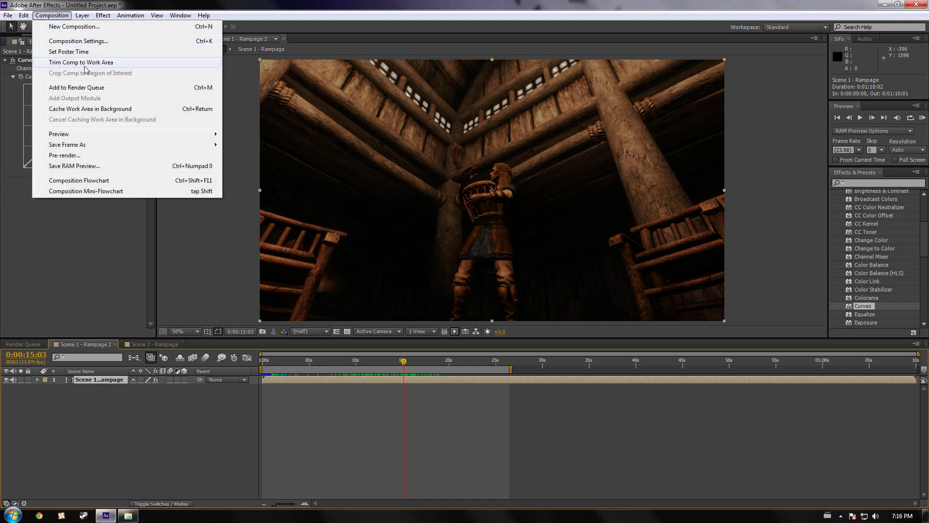
{"action": "left_click", "coordinate": [96, 87]}
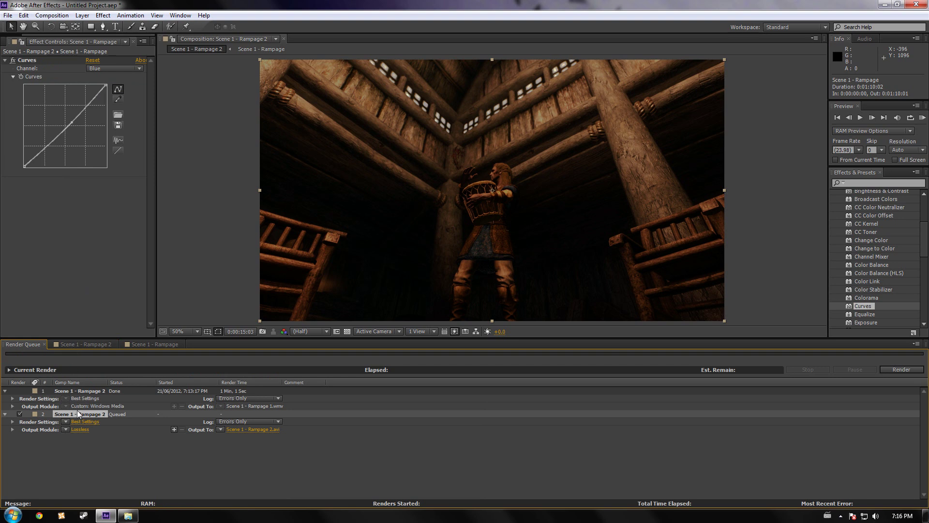
{"action": "left_click", "coordinate": [80, 430]}
{"action": "left_click", "coordinate": [417, 141]}
{"action": "left_click", "coordinate": [425, 307]}
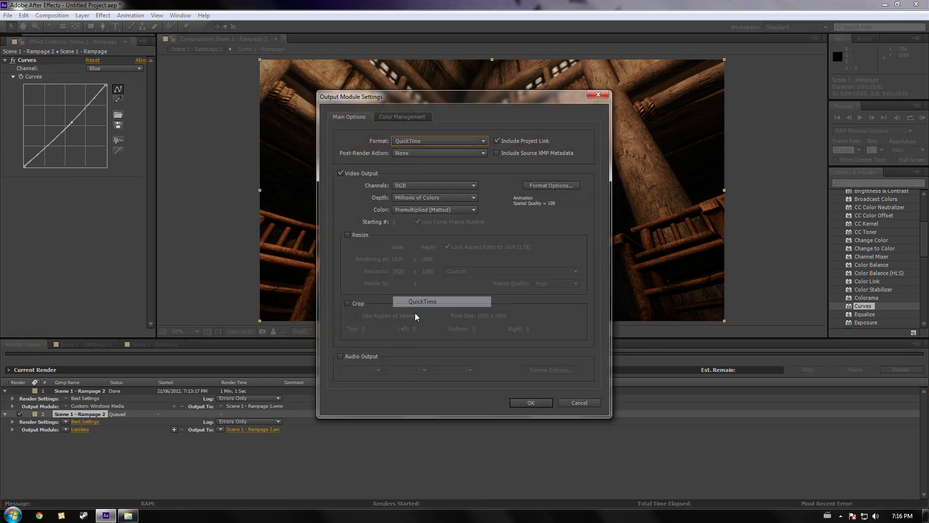
{"action": "left_click", "coordinate": [368, 357]}
{"action": "left_click", "coordinate": [421, 372]}
{"action": "left_click", "coordinate": [426, 376]}
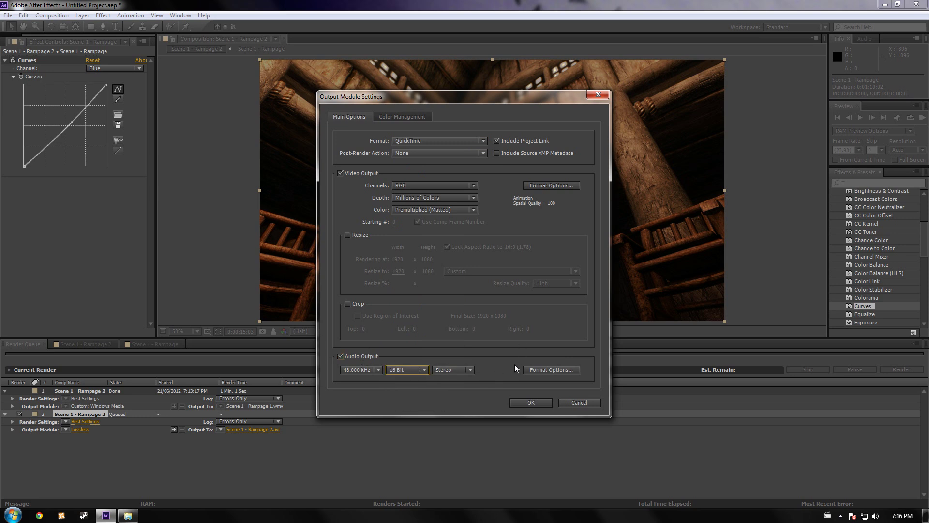
Set the QuickTime video codec to Photo - JPEG and confirm the output settings
{"action": "left_click", "coordinate": [537, 185]}
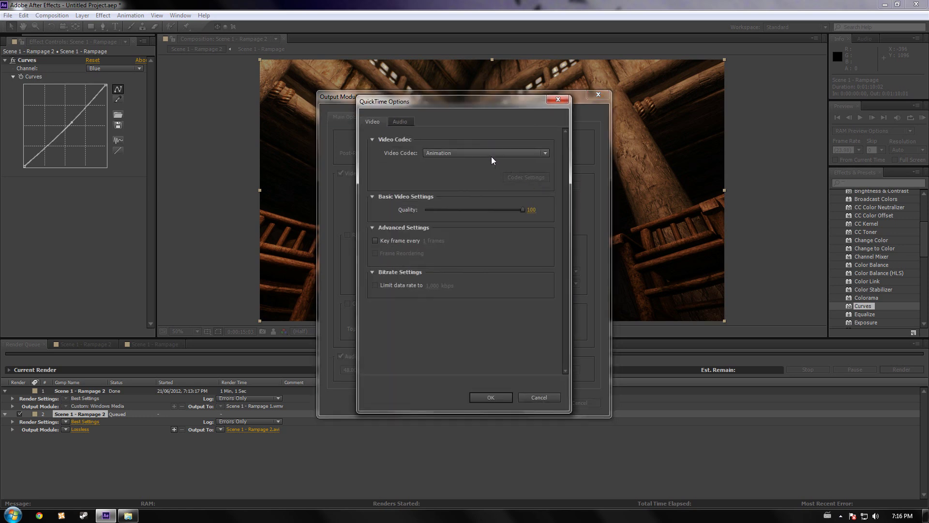
{"action": "left_click", "coordinate": [492, 154]}
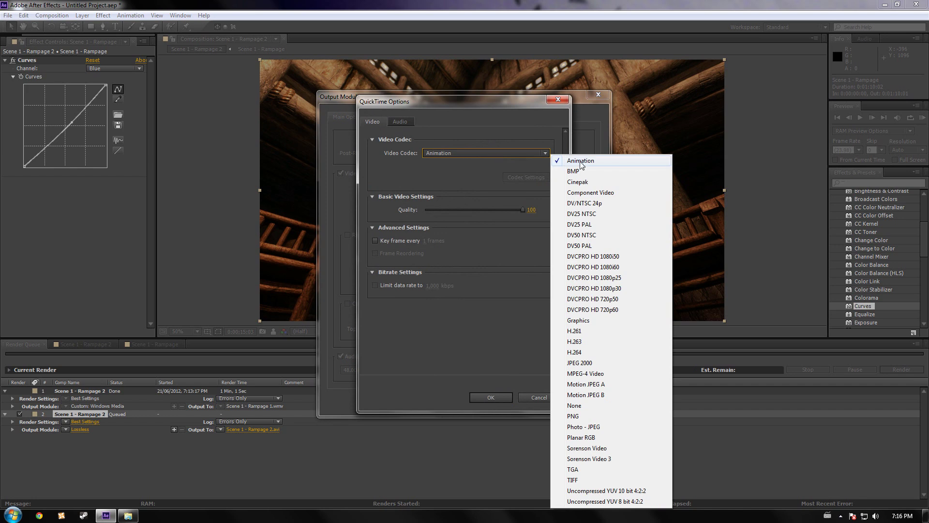
{"action": "left_click", "coordinate": [588, 428]}
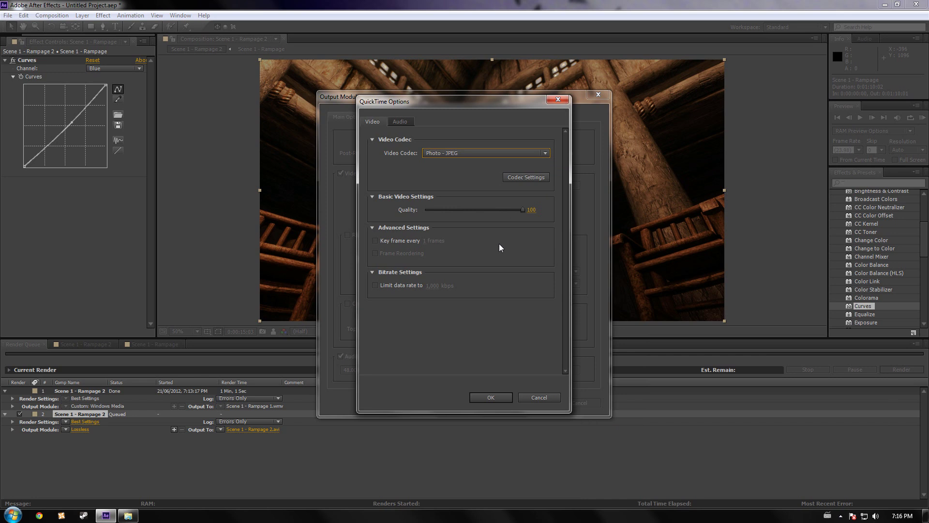
{"action": "left_click", "coordinate": [494, 154]}
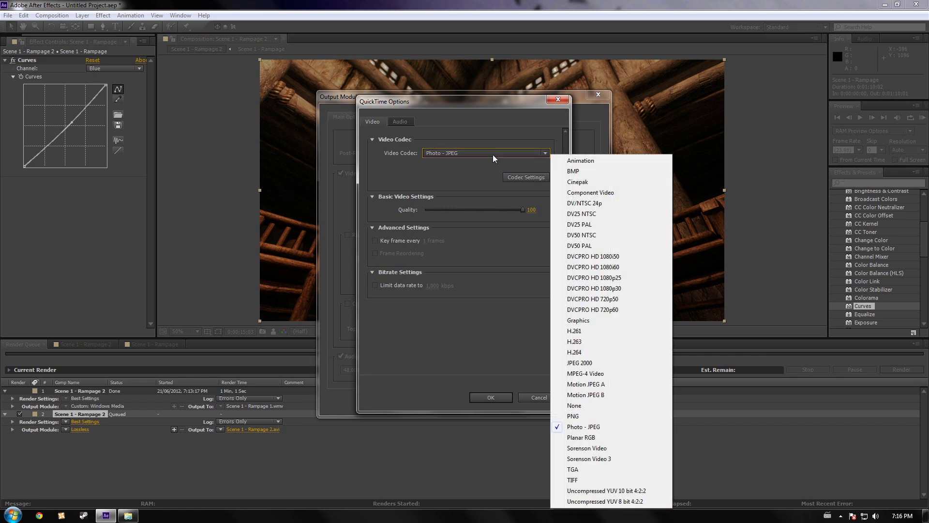
{"action": "left_click", "coordinate": [492, 301]}
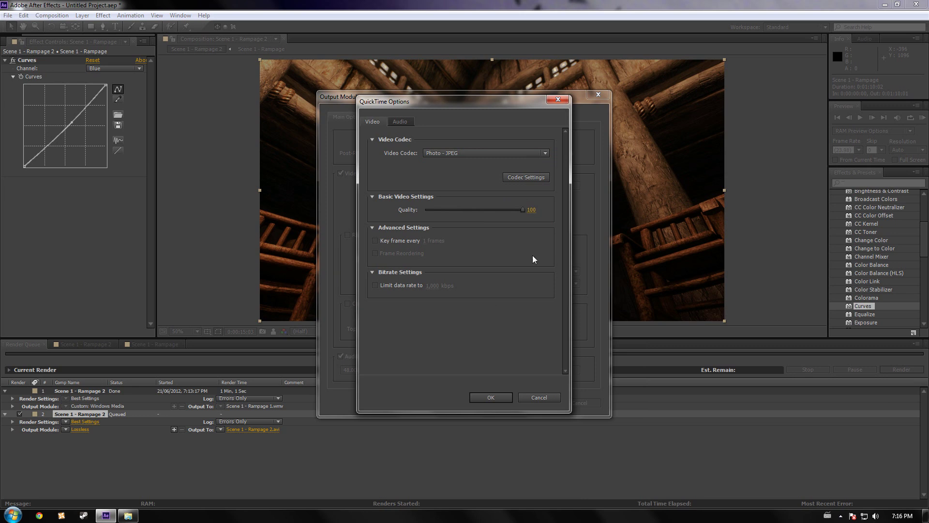
{"action": "left_click", "coordinate": [486, 397]}
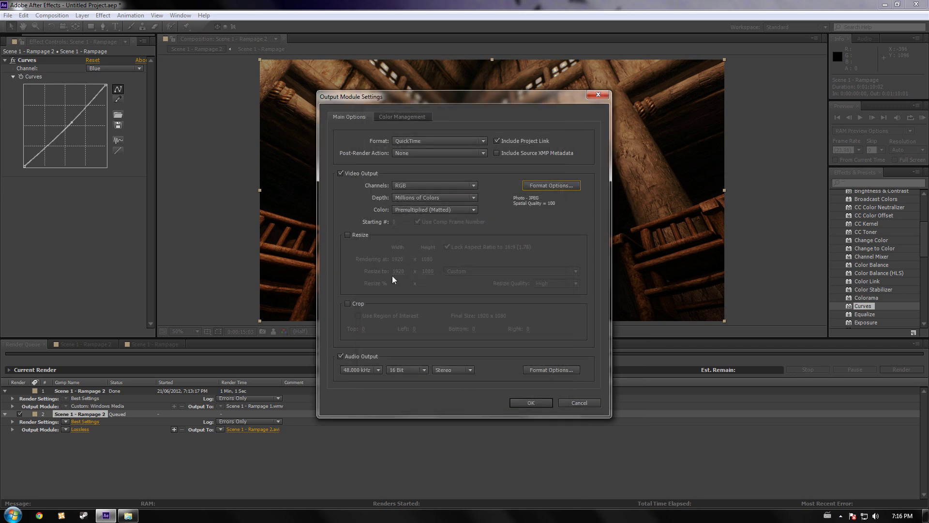
{"action": "left_click", "coordinate": [534, 404]}
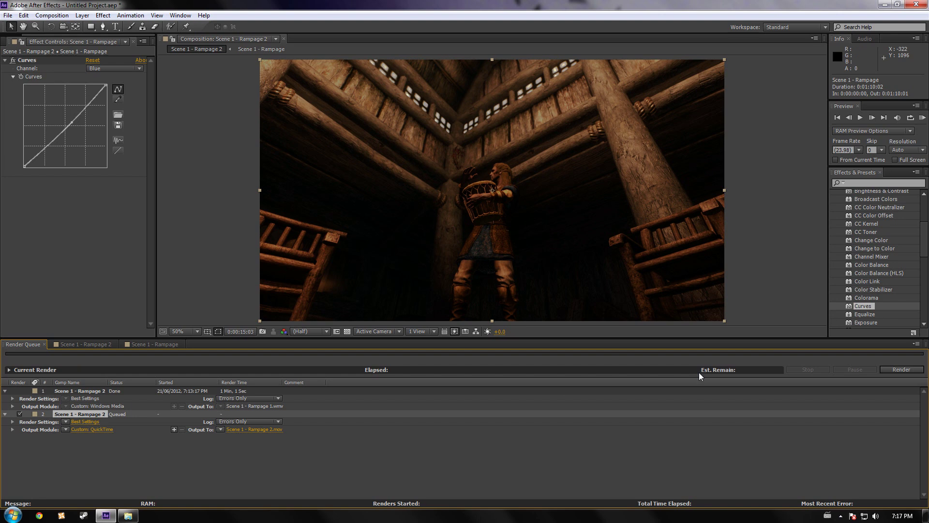
{"action": "left_click", "coordinate": [883, 5]}
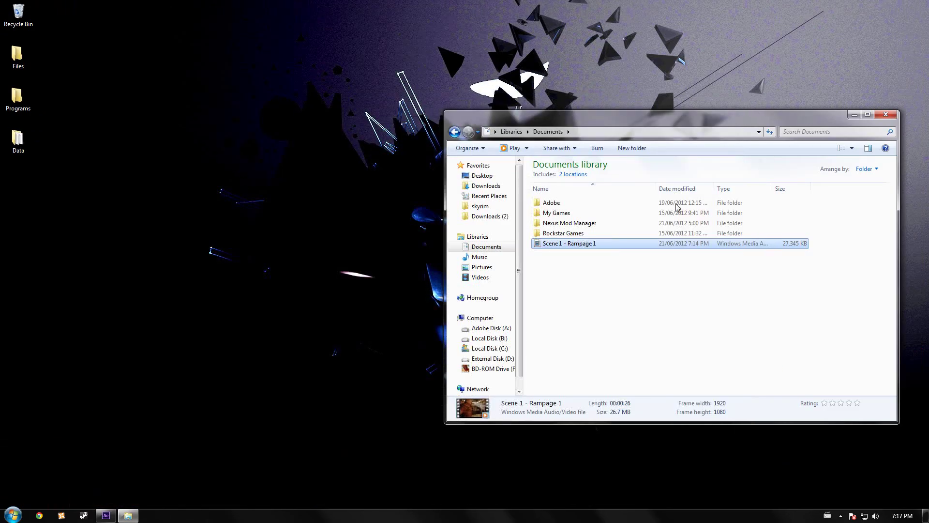
Select and deselect the Scene 1 - Rampage 1 video in Documents, then return to After Effects
{"action": "left_click", "coordinate": [620, 336]}
{"action": "left_click", "coordinate": [560, 245]}
{"action": "left_click", "coordinate": [571, 299]}
{"action": "left_click", "coordinate": [571, 250]}
{"action": "left_click", "coordinate": [565, 277]}
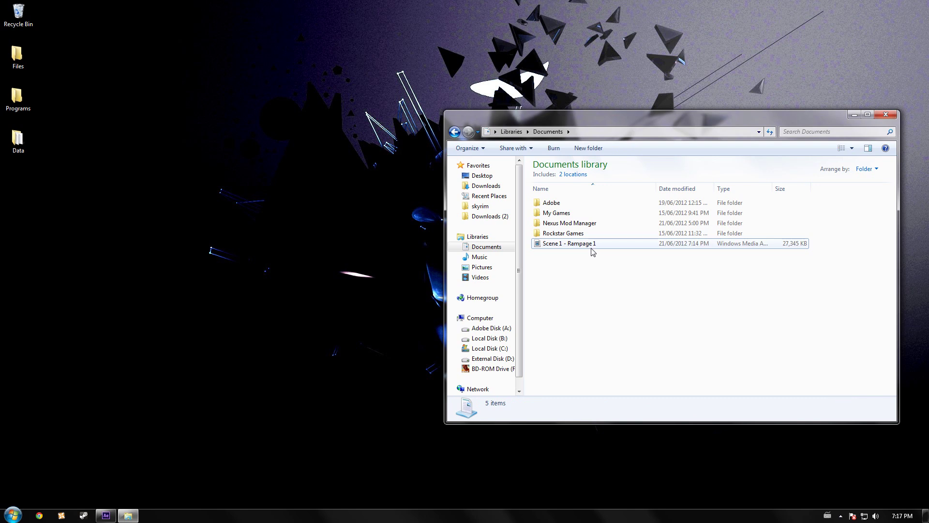
{"action": "left_click", "coordinate": [112, 518]}
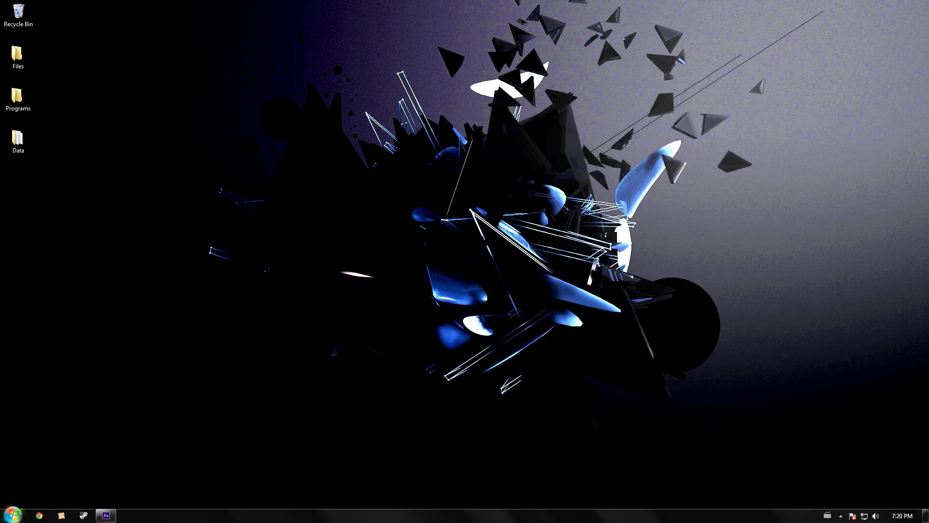
{"action": "left_click", "coordinate": [12, 515]}
Open the Computer view and select External Disk (D:), then Local Disk (B:)
{"action": "left_click", "coordinate": [160, 393]}
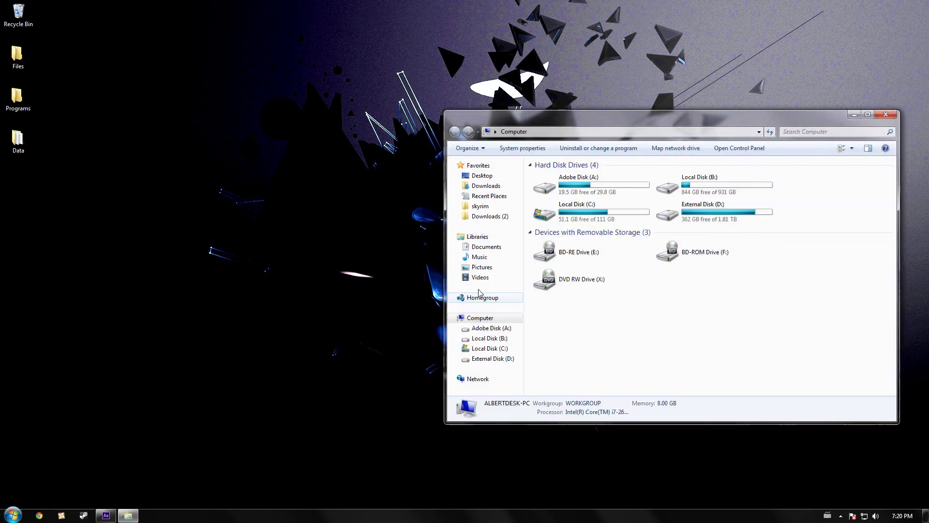
{"action": "left_click_drag", "start_coordinate": [826, 224], "coordinate": [583, 179]}
{"action": "left_click", "coordinate": [842, 203]}
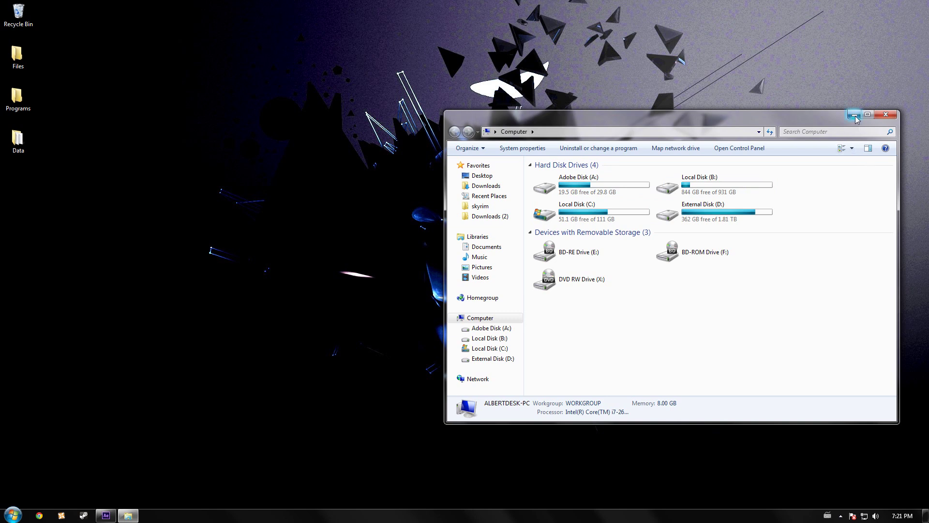
{"action": "left_click", "coordinate": [747, 222]}
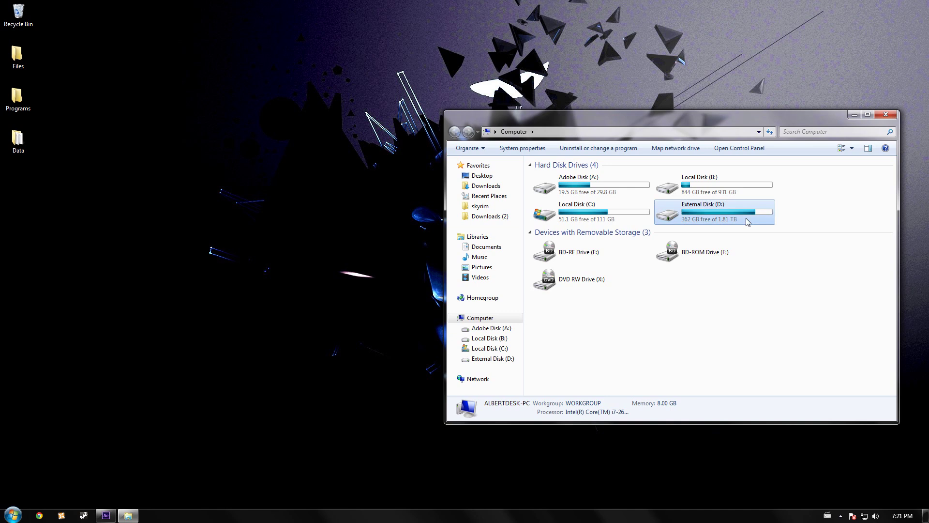
{"action": "left_click", "coordinate": [744, 193]}
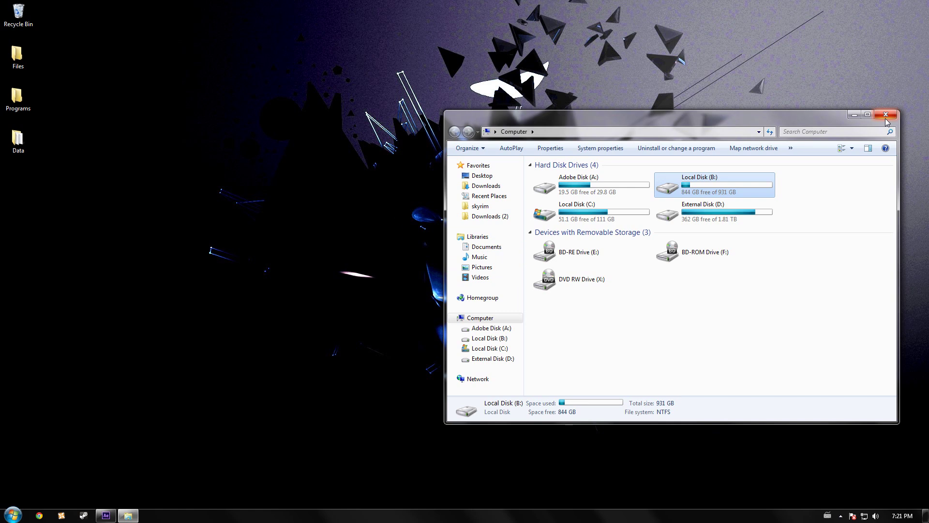
{"action": "left_click", "coordinate": [801, 203]}
Rubber-band select the drives, ending with all seven drives selected
{"action": "left_click_drag", "start_coordinate": [844, 225], "coordinate": [522, 156]}
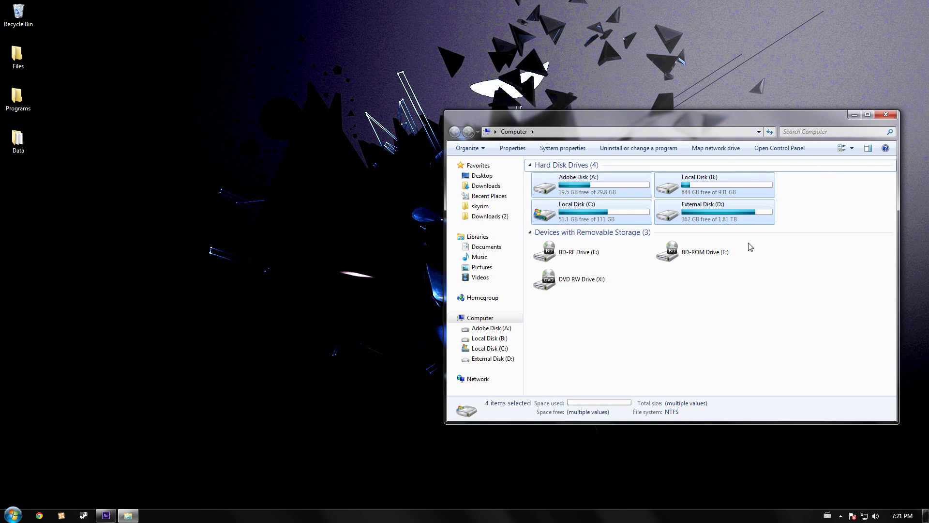
{"action": "left_click", "coordinate": [731, 272]}
{"action": "left_click_drag", "start_coordinate": [813, 183], "coordinate": [580, 330]}
{"action": "left_click", "coordinate": [789, 348]}
{"action": "left_click_drag", "start_coordinate": [827, 347], "coordinate": [373, 106]}
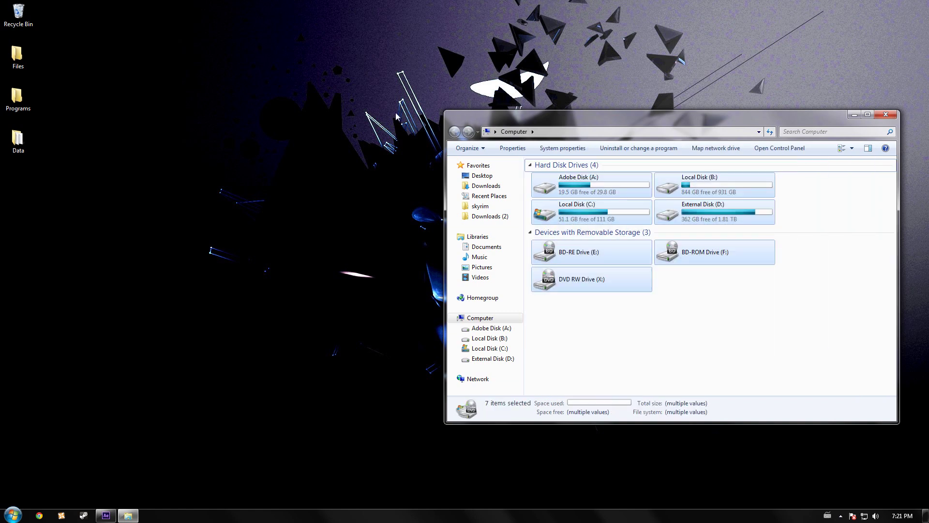